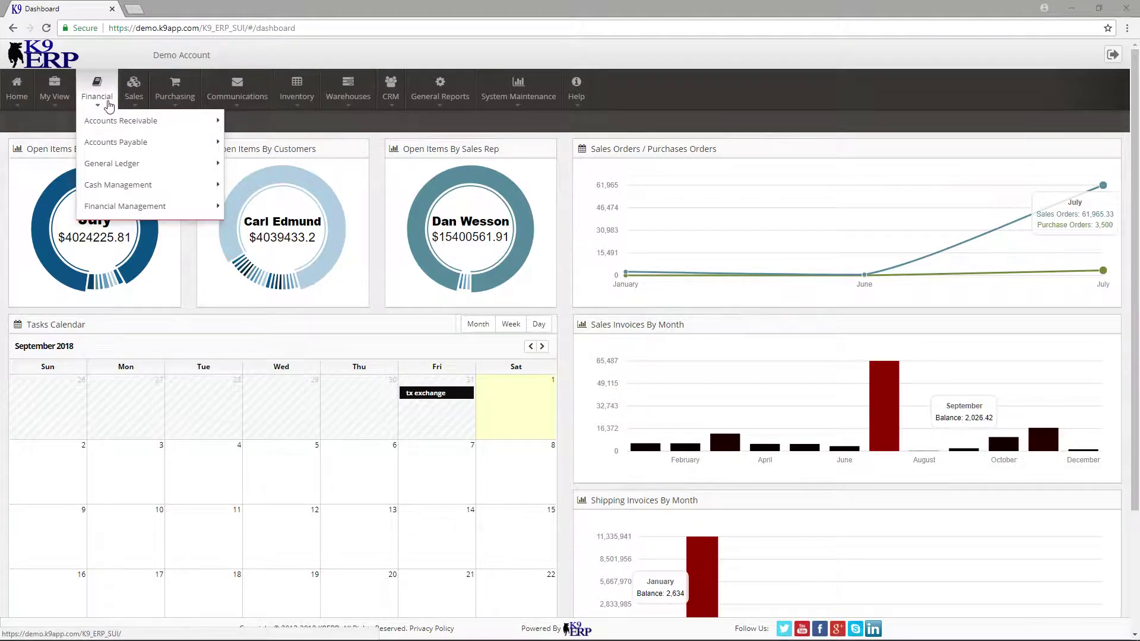
Step: Switch to the K9ERP Invoice Differences workbook in Excel and maximize its window
mouse_move(107, 119)
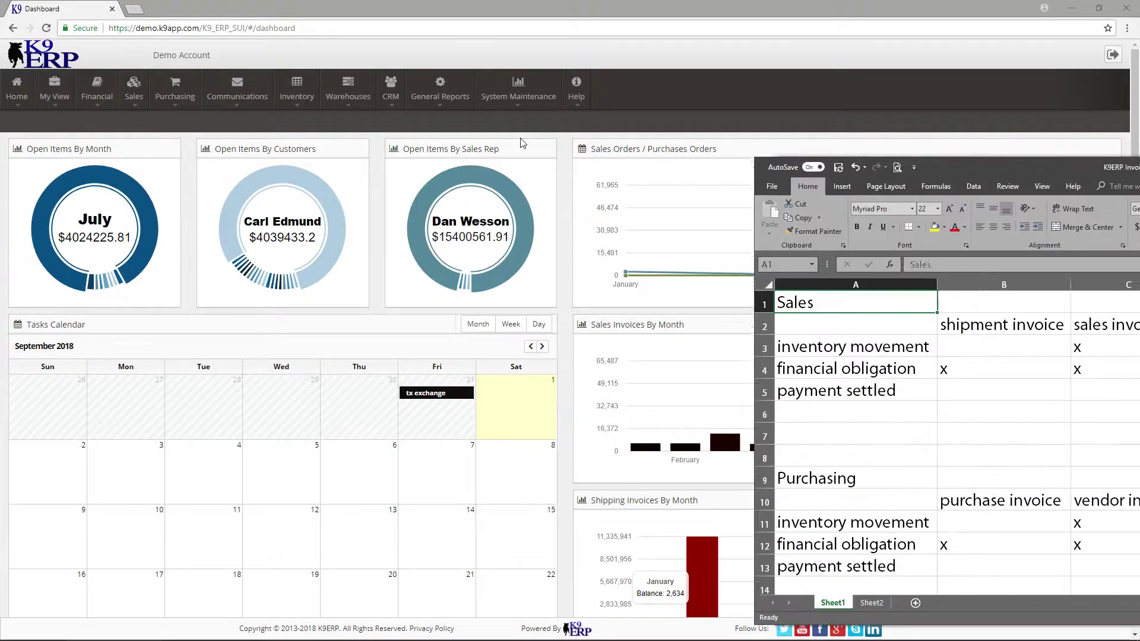
drag(1139, 76, 361, 76)
drag(518, 89, 590, 73)
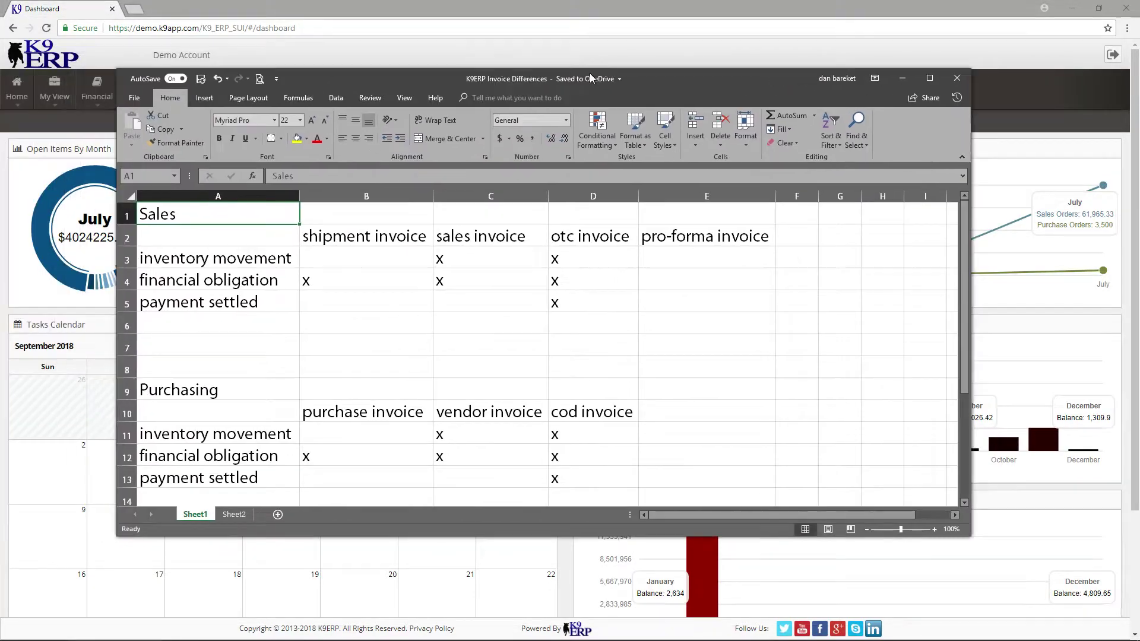
double_click(589, 73)
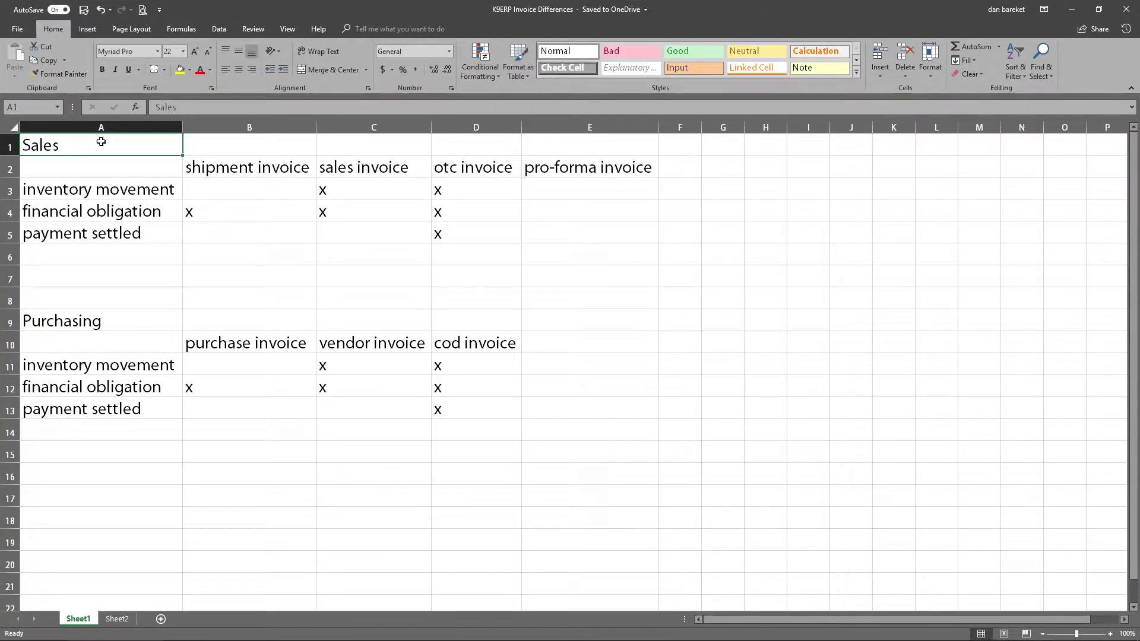
Step: Examine the Sales table's effect rows and invoice types, including which effects apply to the shipment invoice
drag(101, 143, 617, 256)
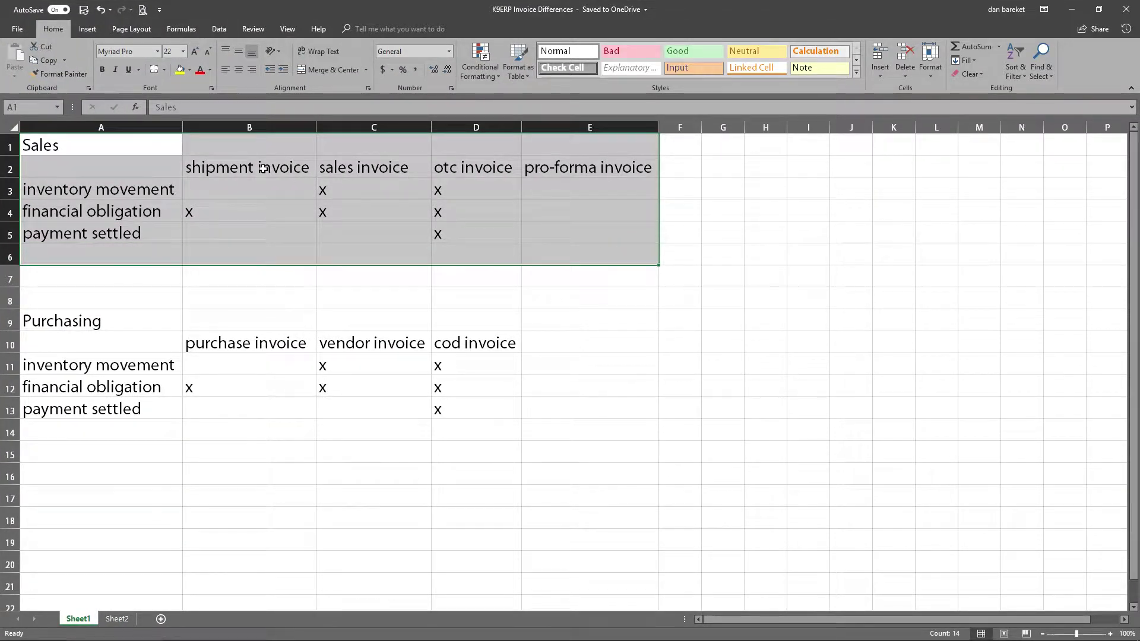
click(128, 190)
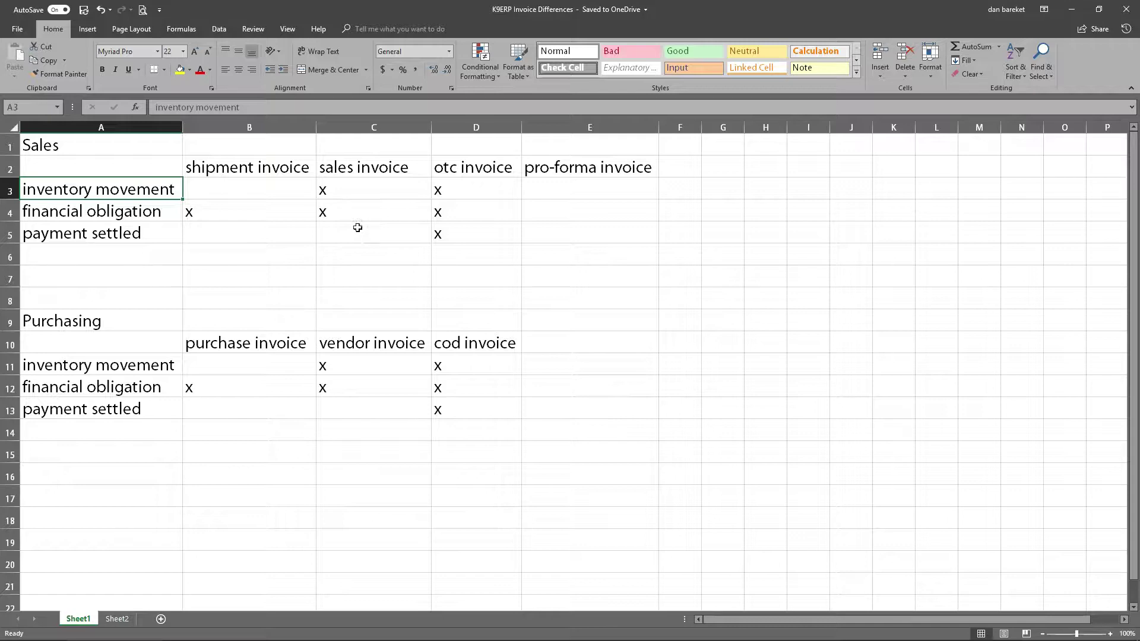
click(162, 216)
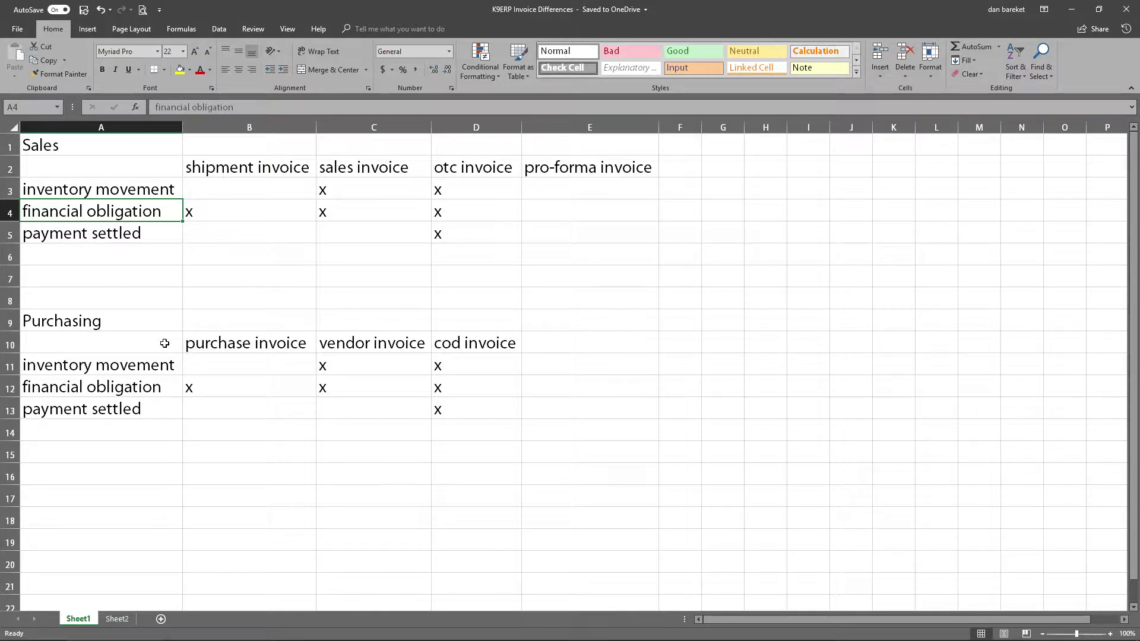
click(153, 237)
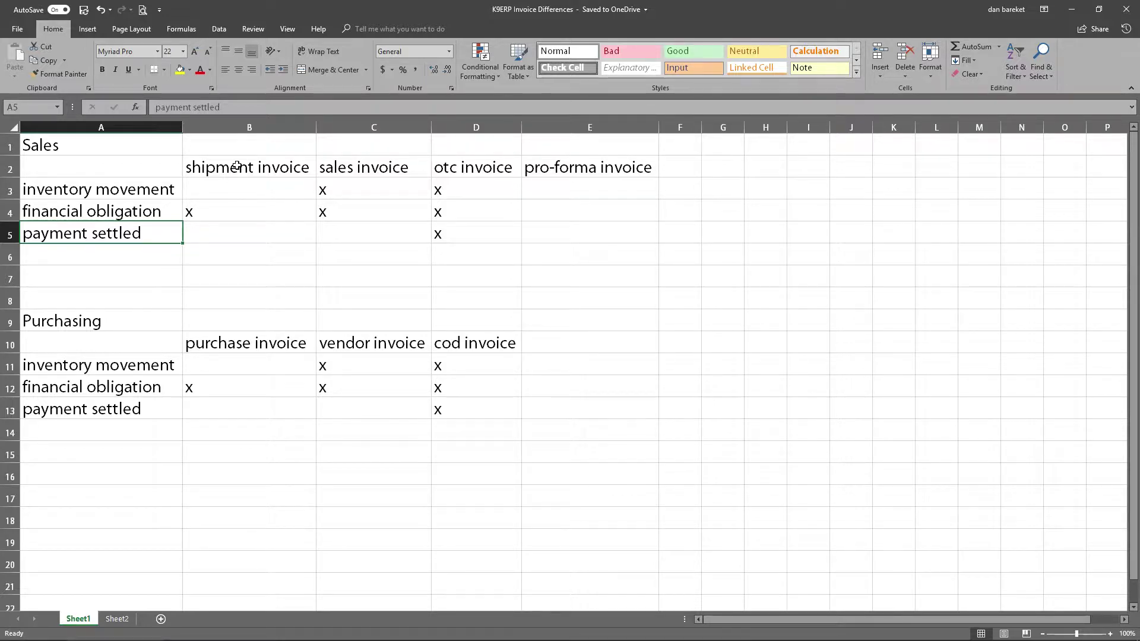
drag(237, 166, 552, 170)
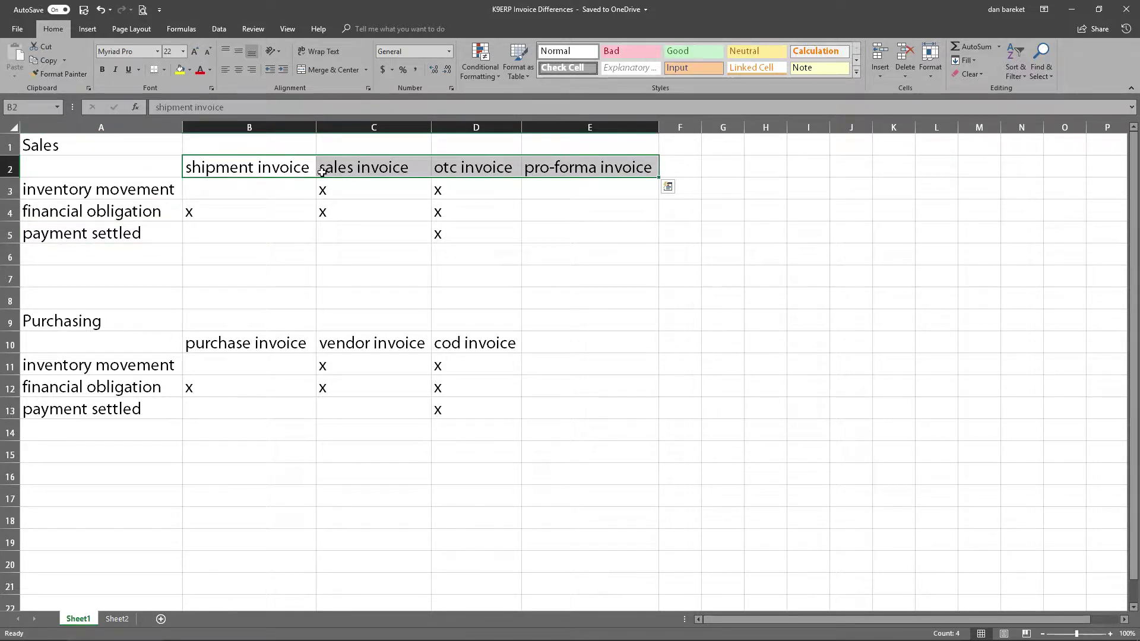
click(239, 188)
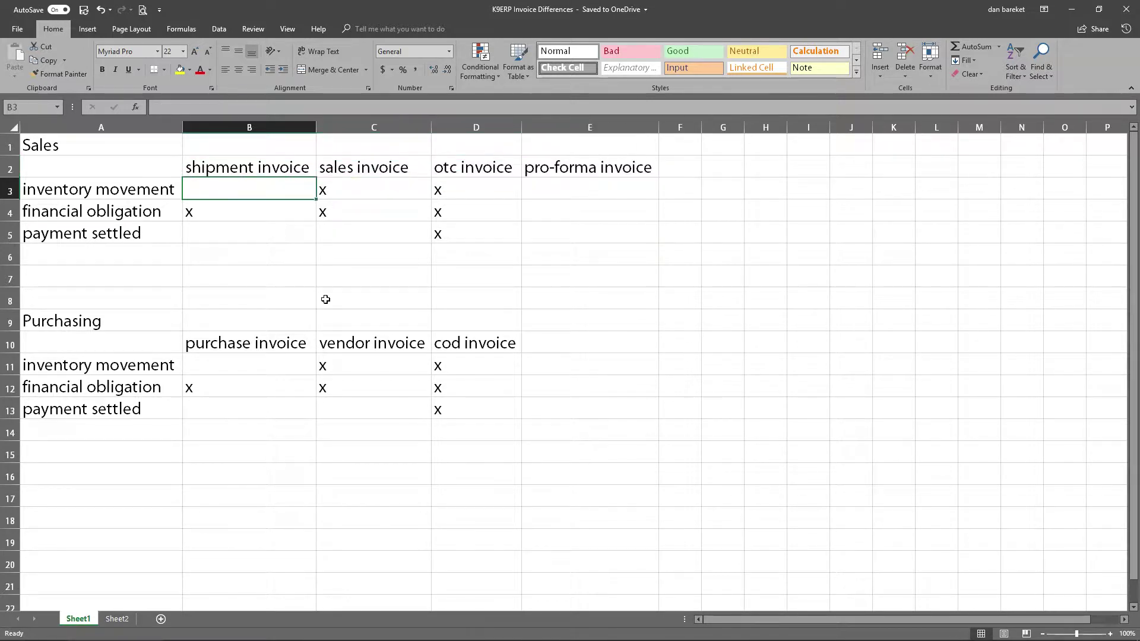
click(208, 215)
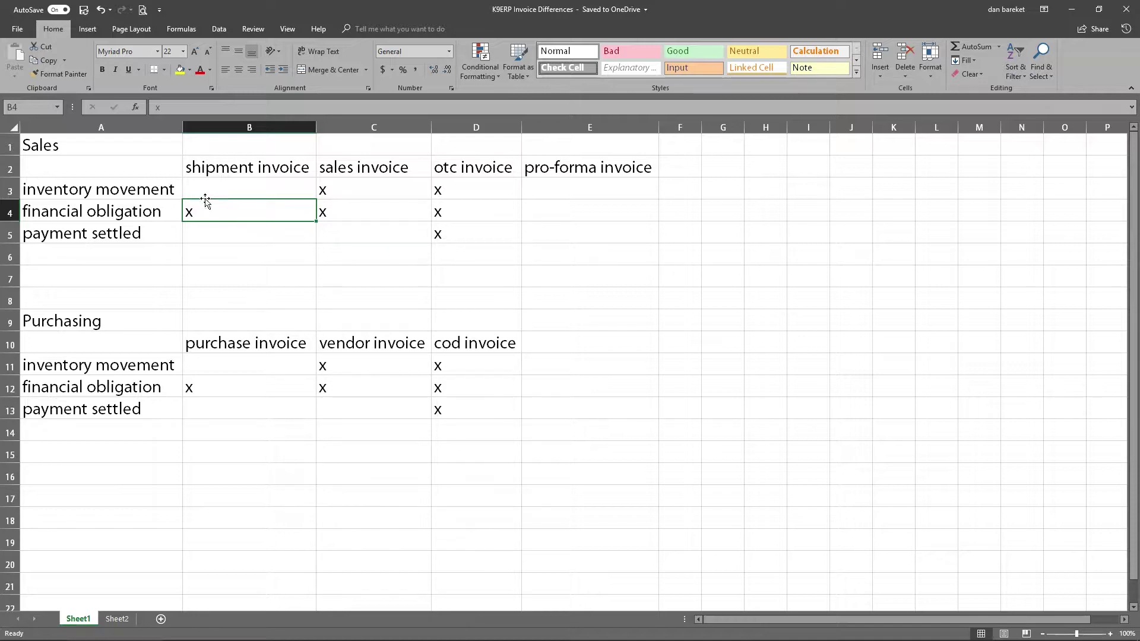
click(245, 168)
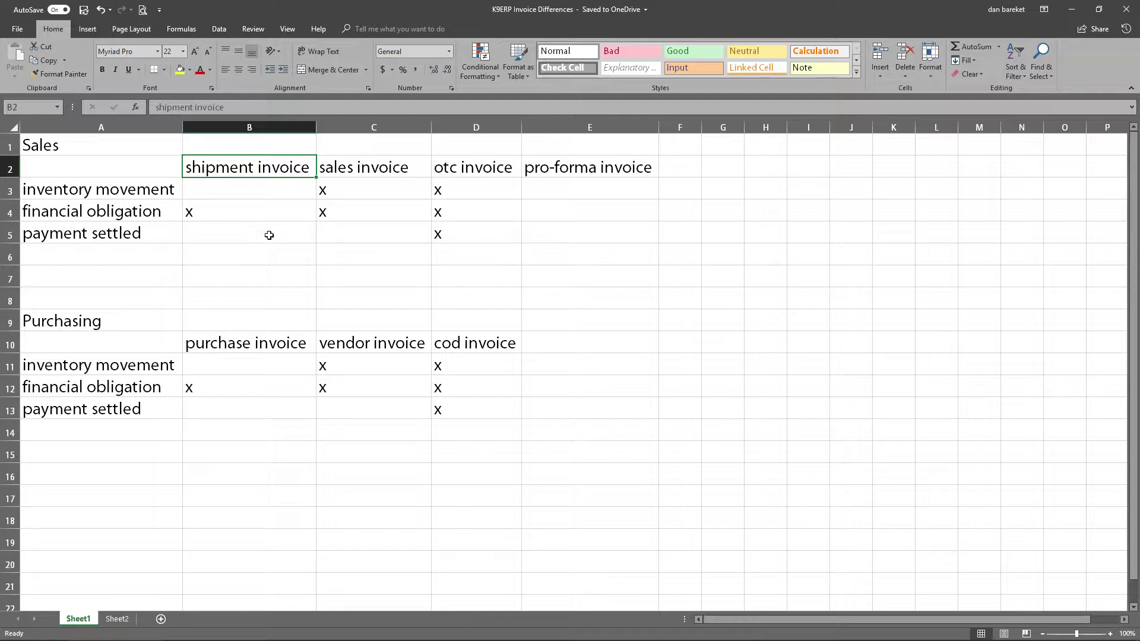
Step: Examine how the sales, otc and pro-forma invoices affect inventory movement, financial obligation and payment settlement
click(368, 172)
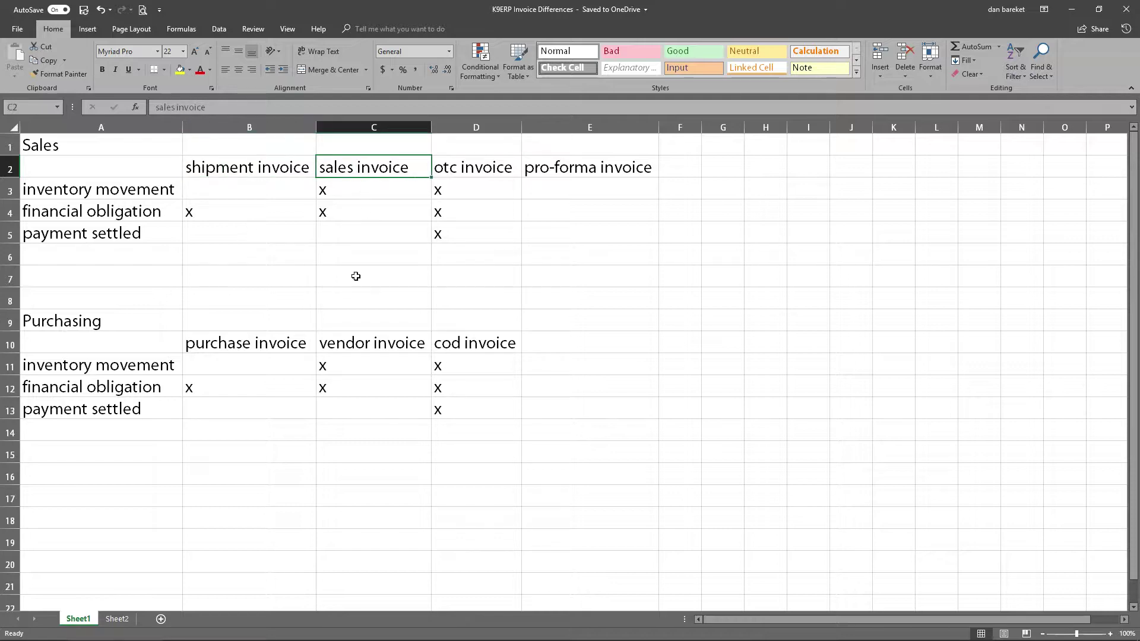
click(359, 190)
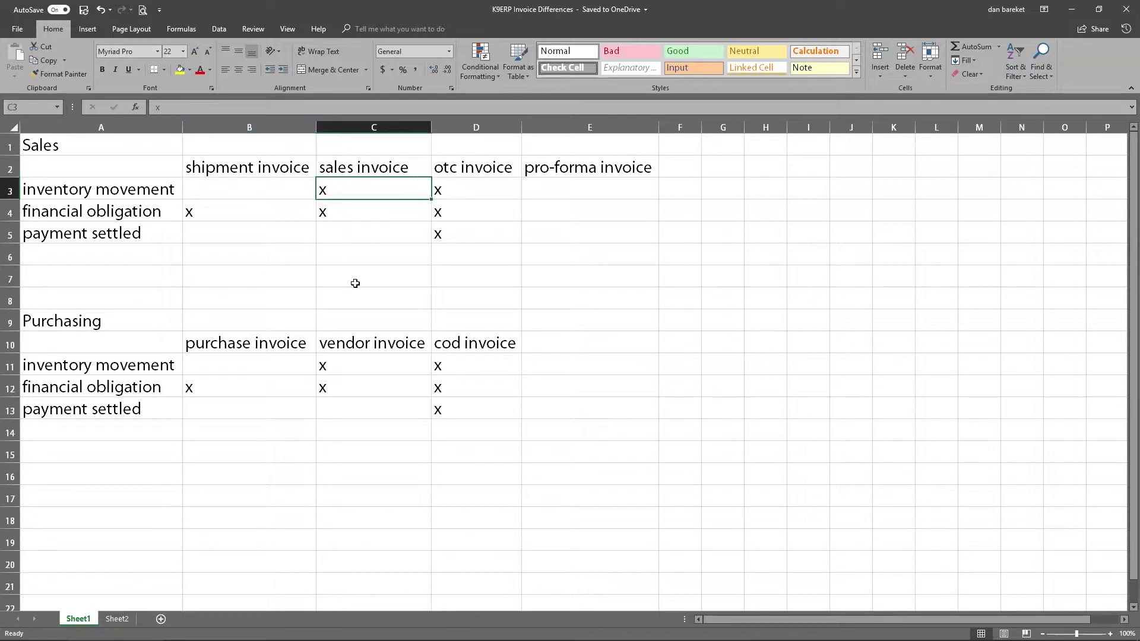
click(354, 218)
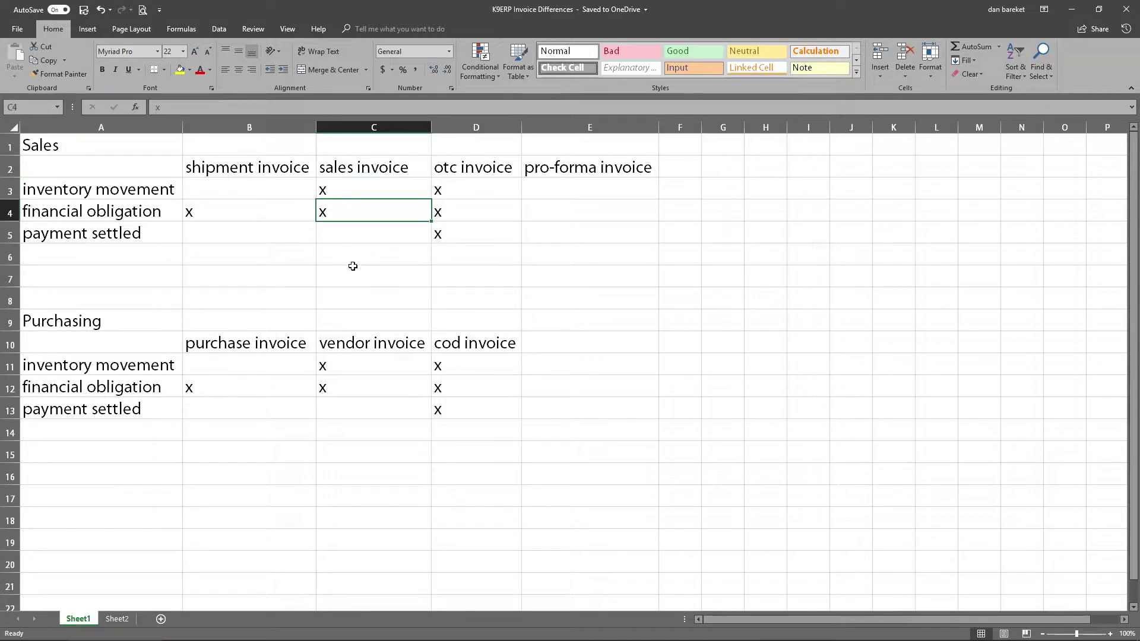
click(353, 189)
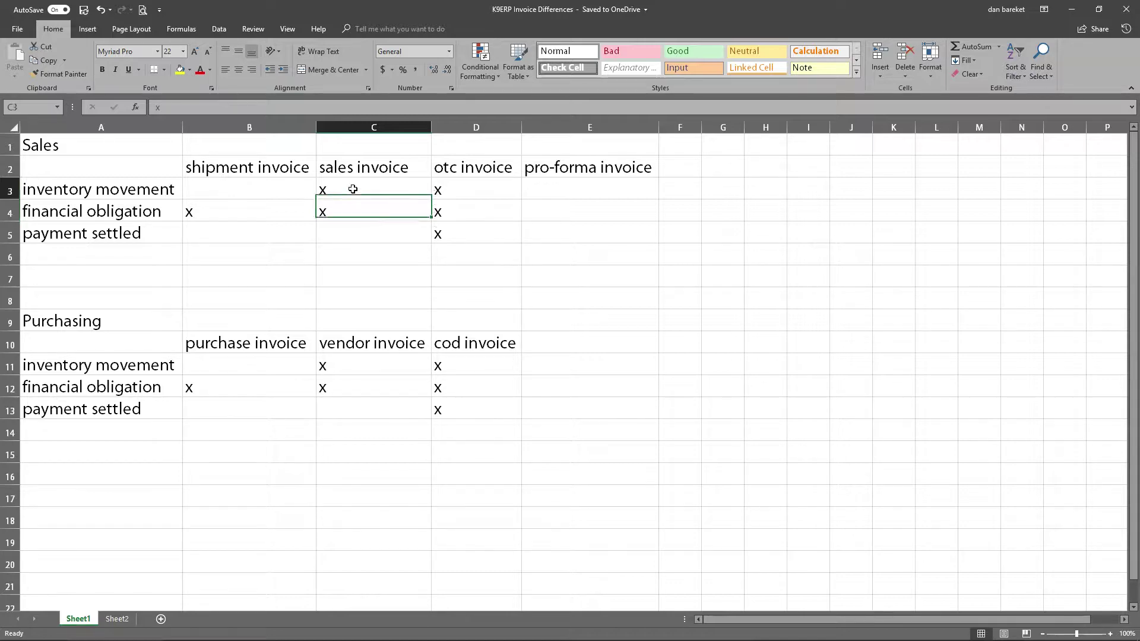
drag(353, 189, 354, 209)
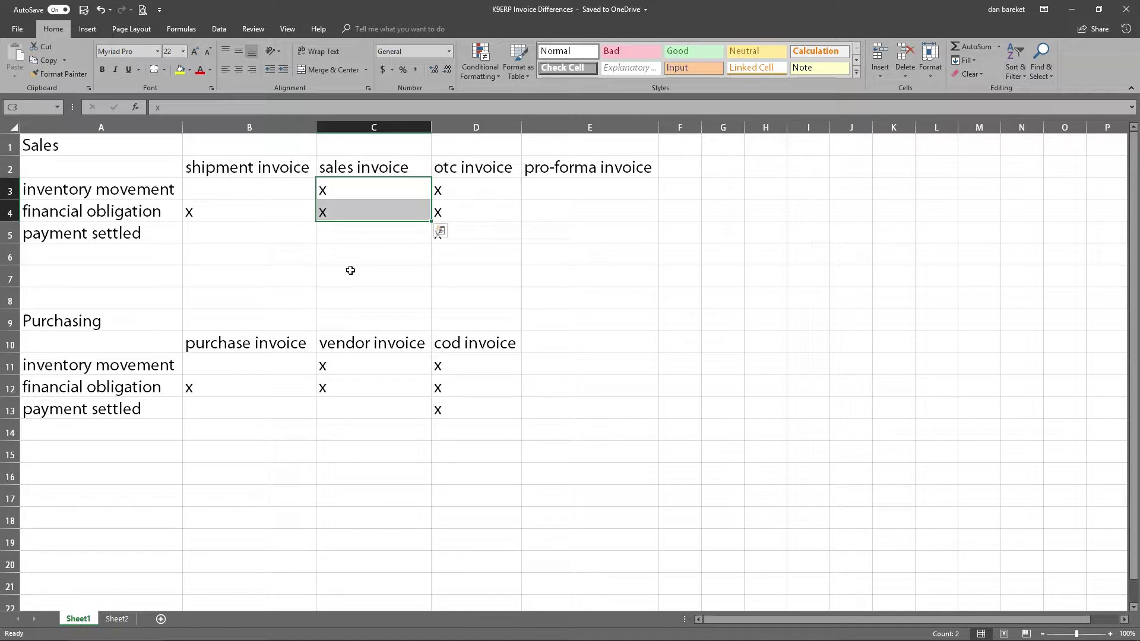
click(526, 247)
click(469, 171)
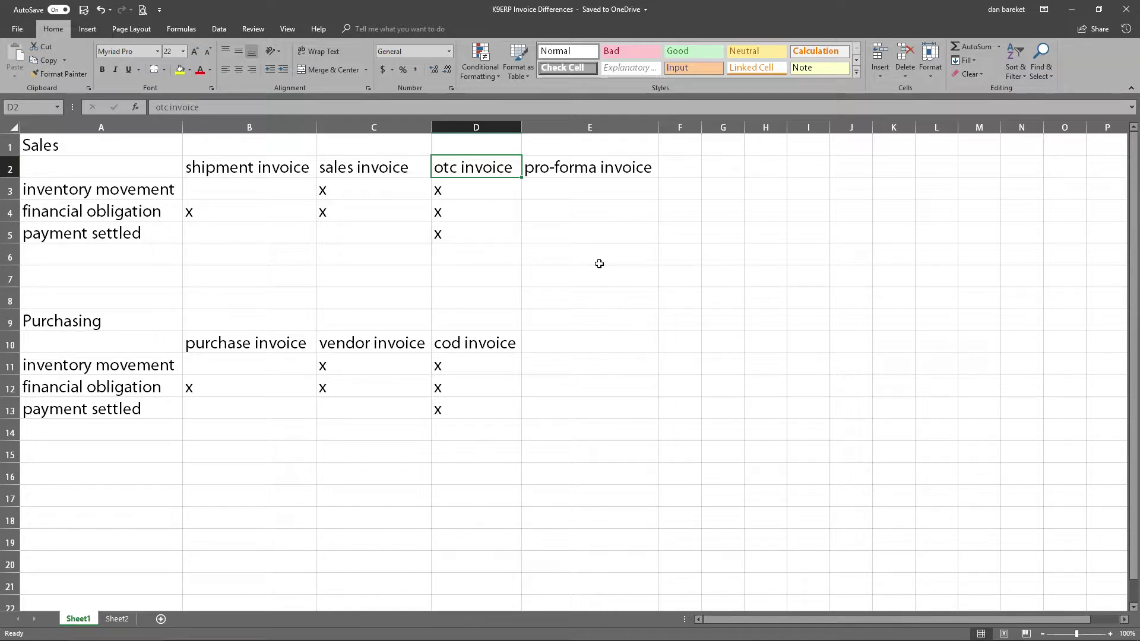
click(475, 189)
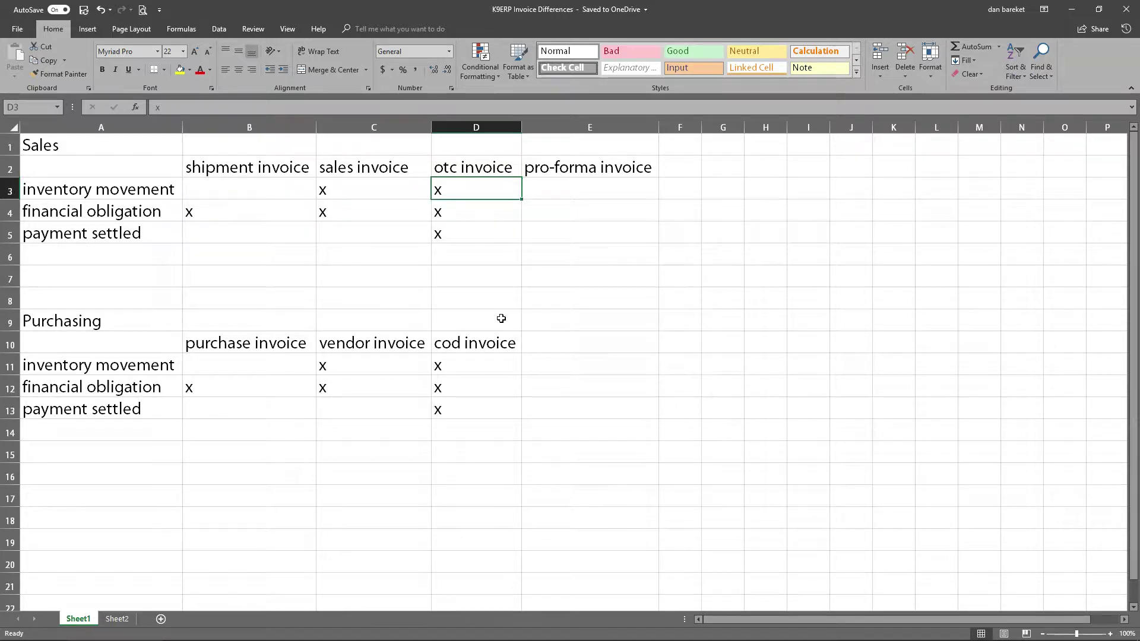
click(458, 213)
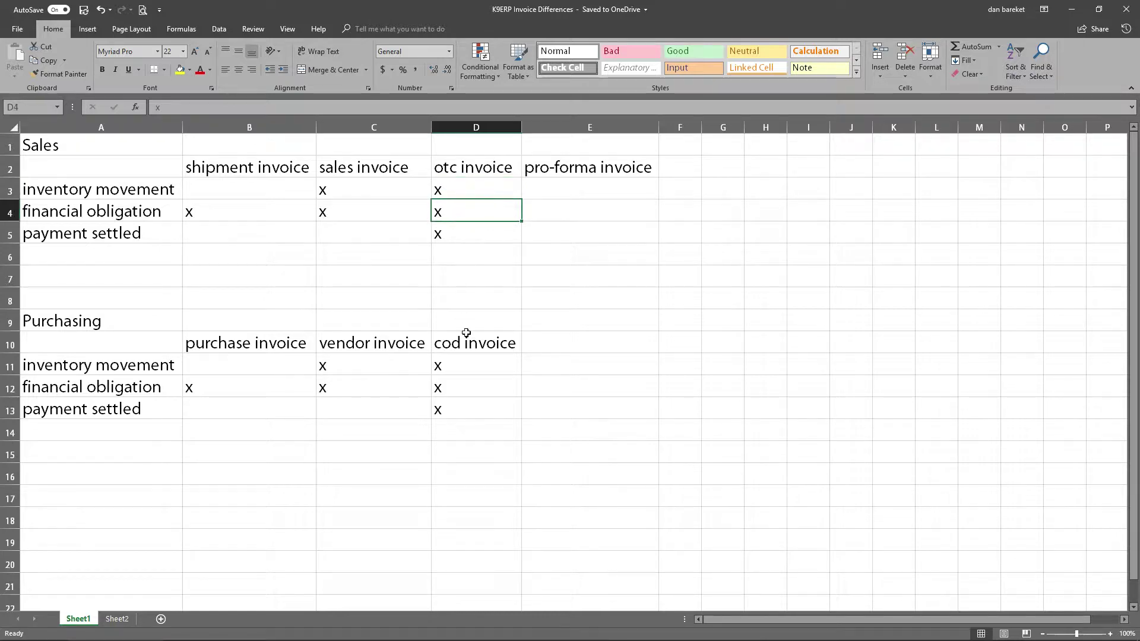
click(458, 233)
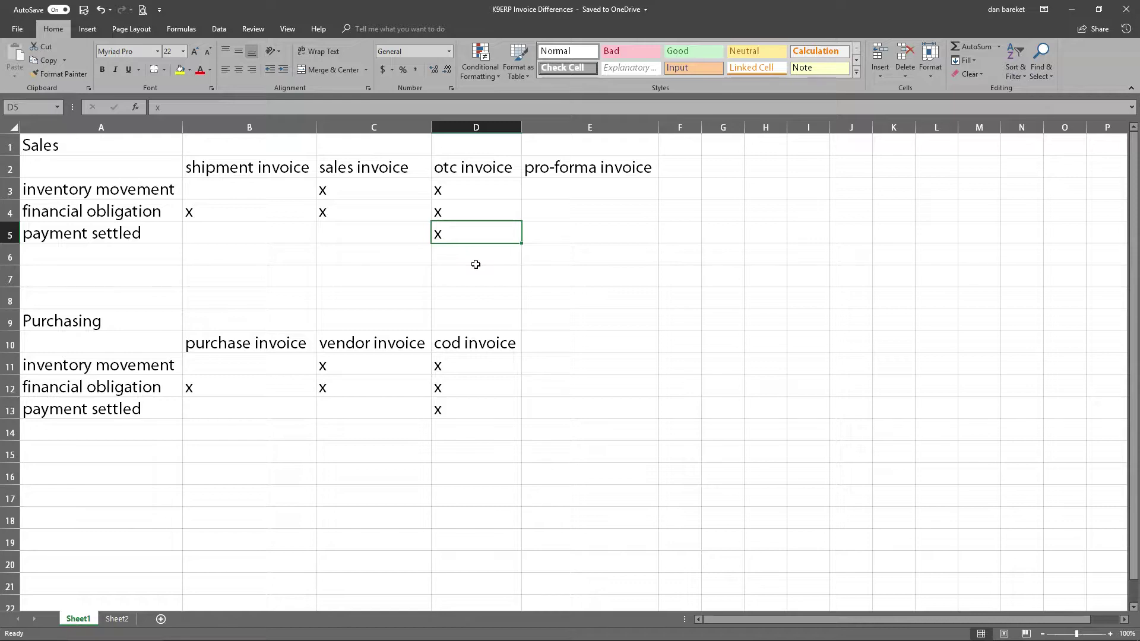
click(573, 172)
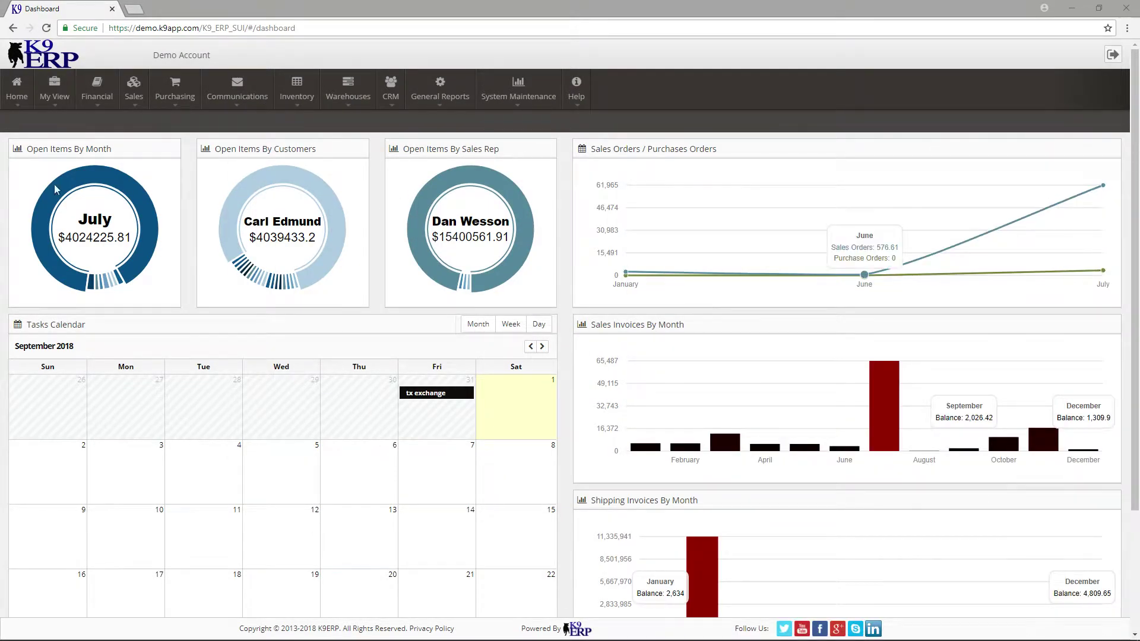
Step: Switch to K9ERP in the browser and start a new accounts receivable sales invoice for the first listed customer
click(81, 100)
mouse_move(149, 123)
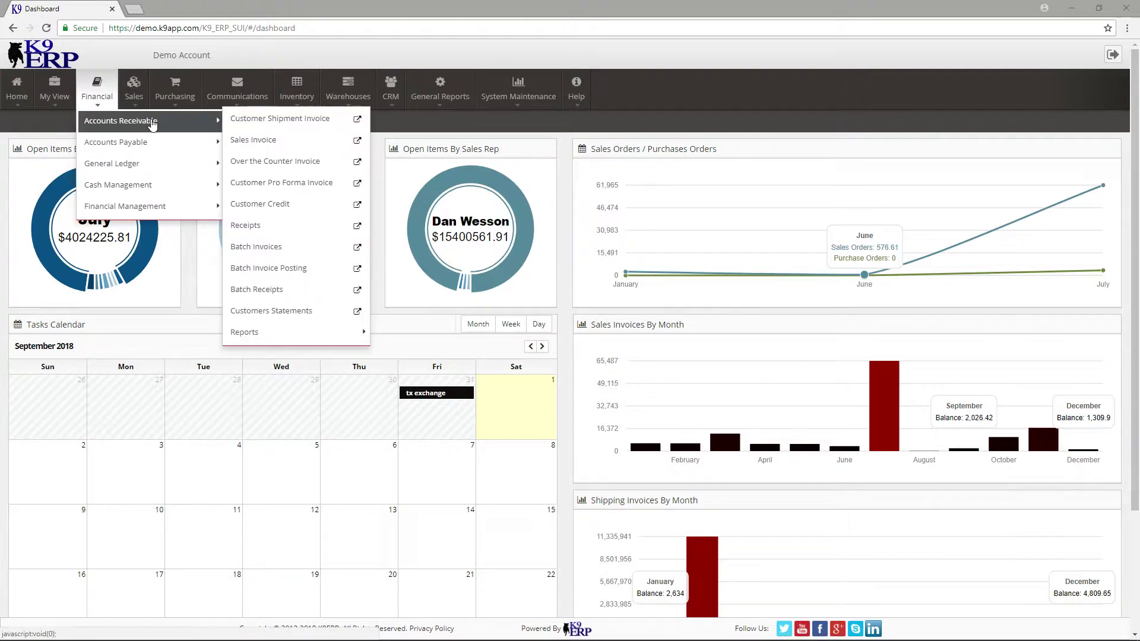
click(293, 144)
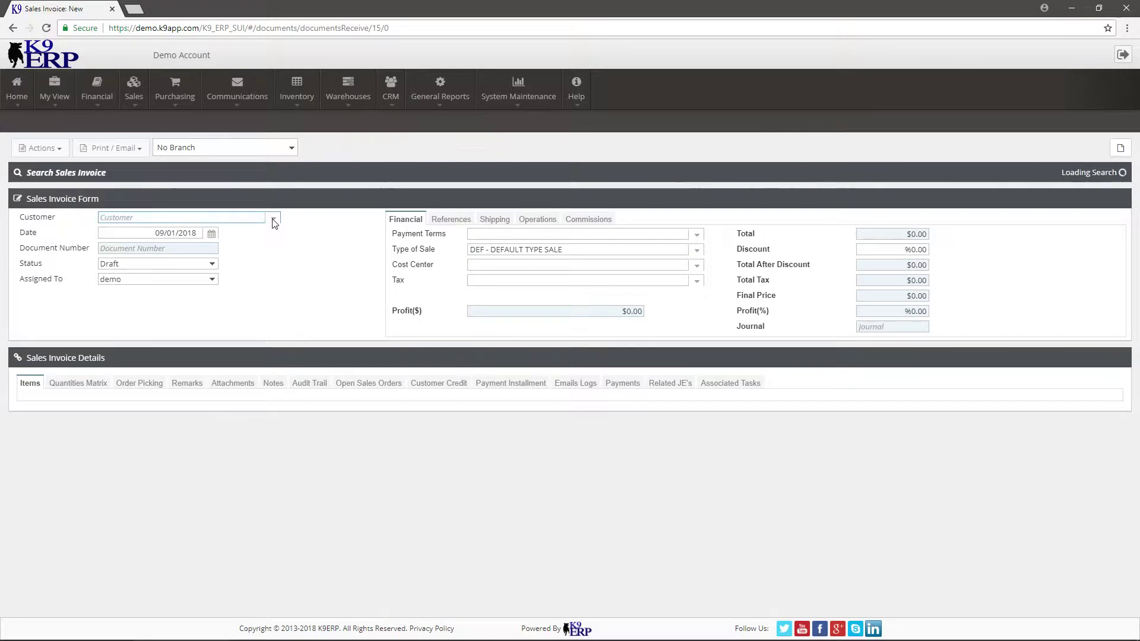
click(274, 219)
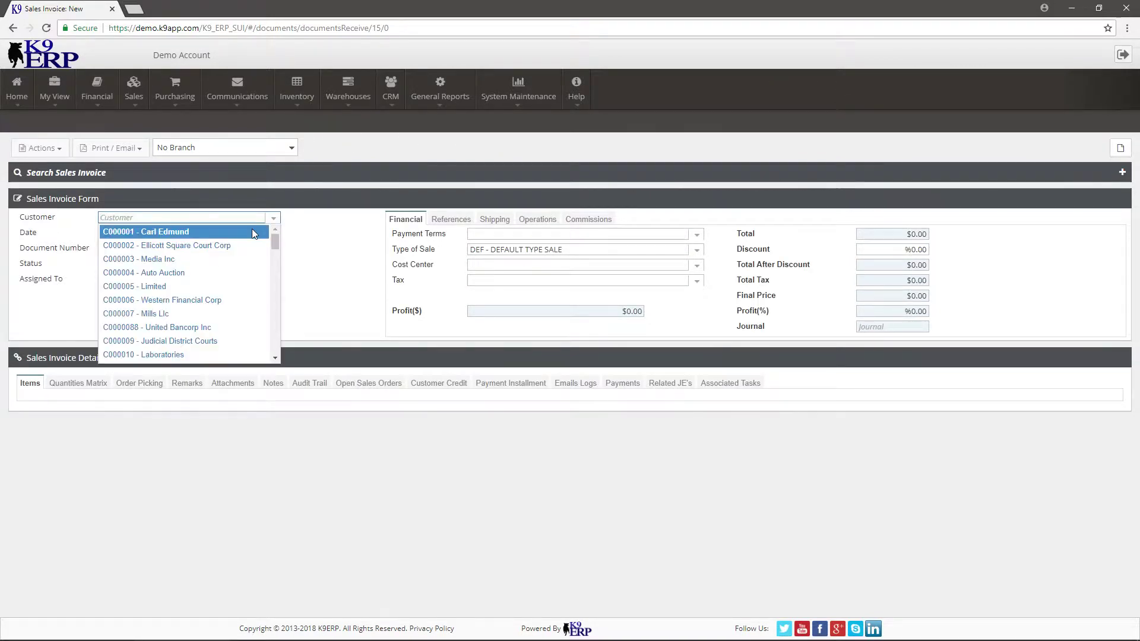
click(253, 233)
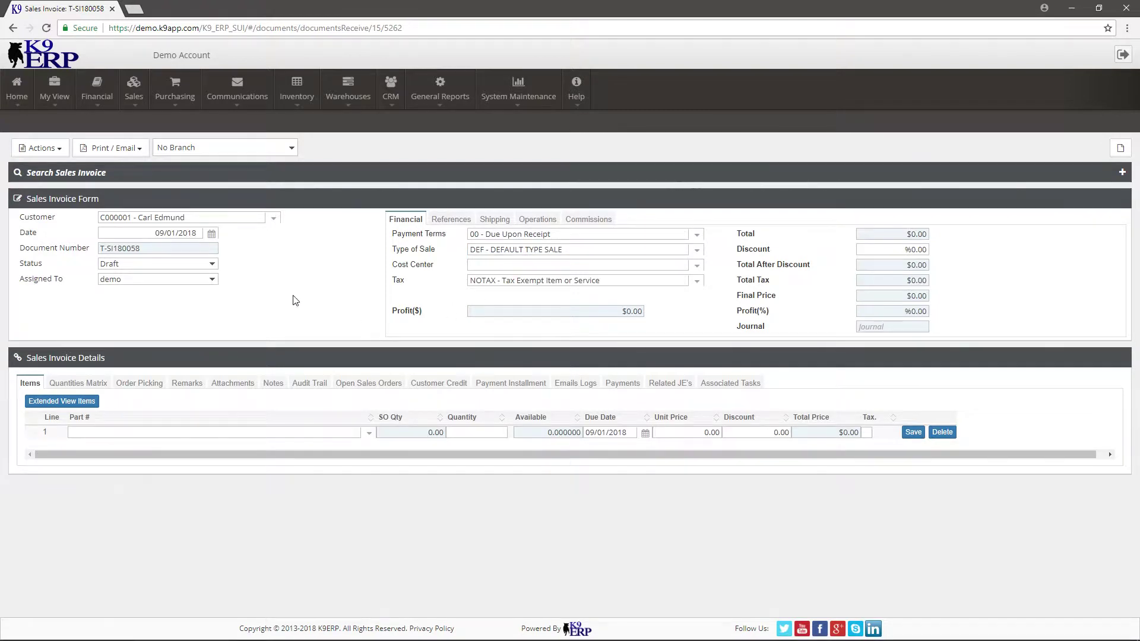
Step: Add the part MD-BSW-04103 - Bone Saw with quantity 10 to the sales invoice's first line and save the line
click(366, 436)
click(368, 434)
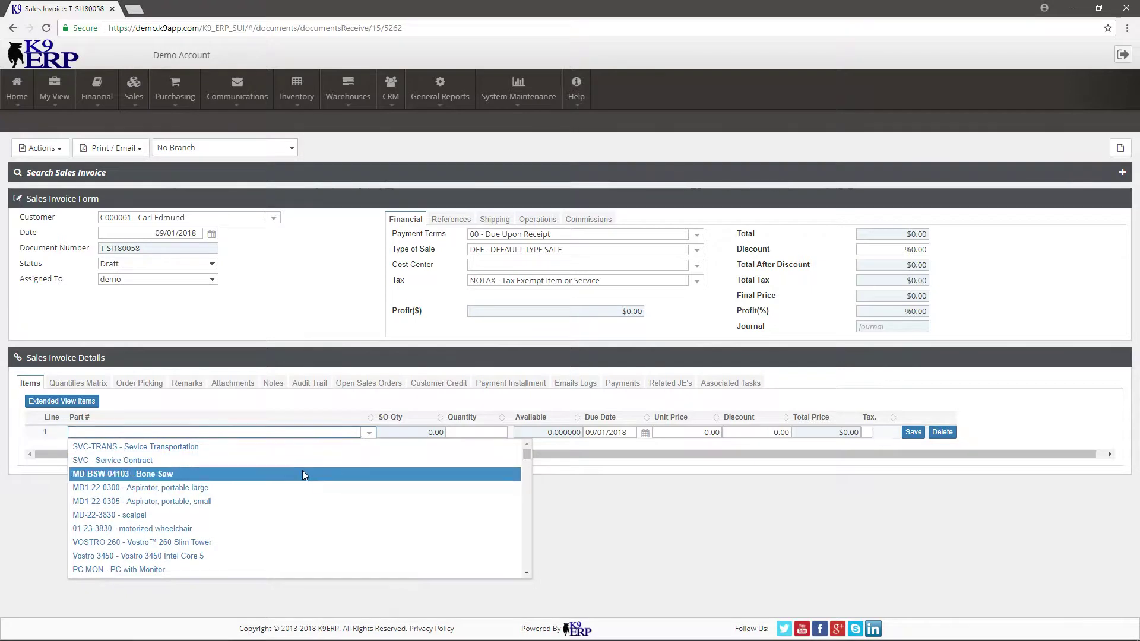
click(301, 470)
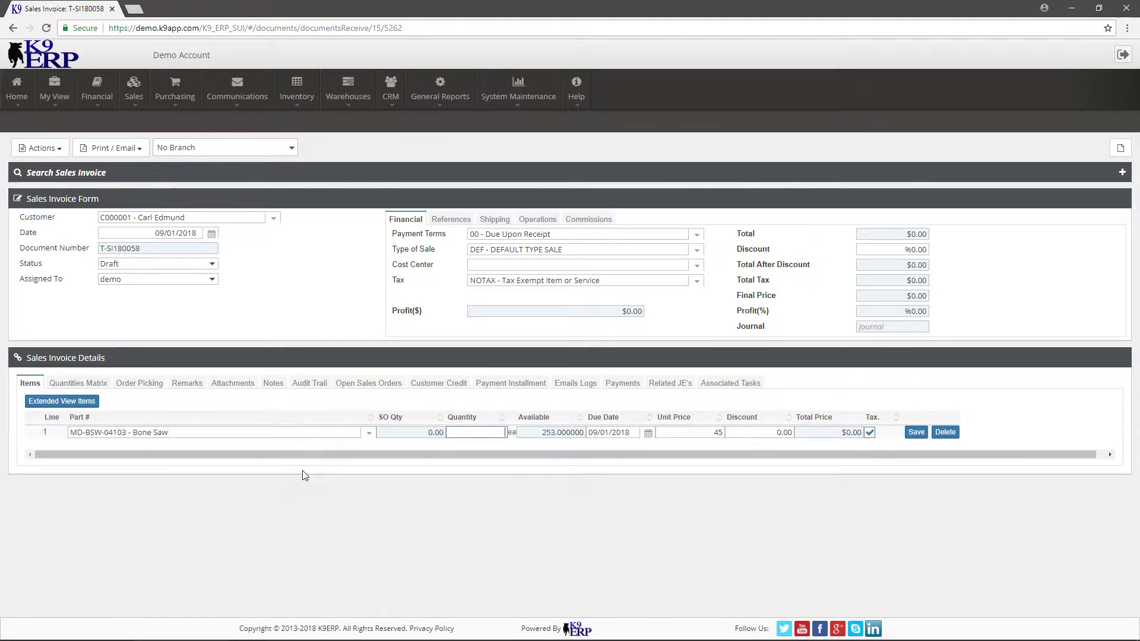
text(0)
click(915, 432)
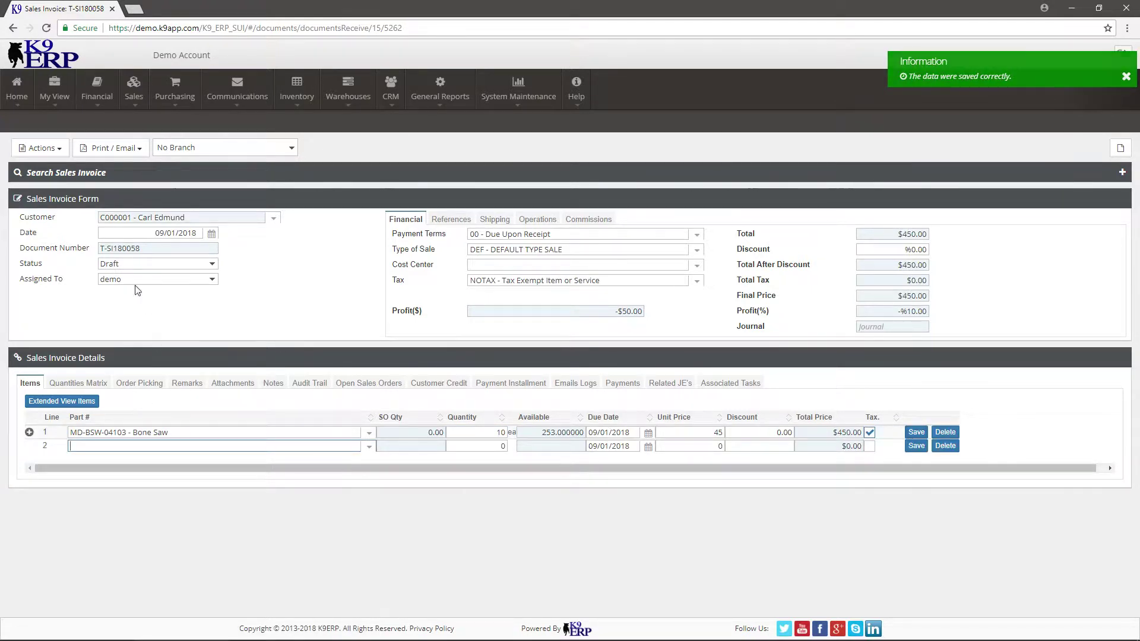
Step: Set the sales invoice's status to Posted and dismiss the notification
click(127, 268)
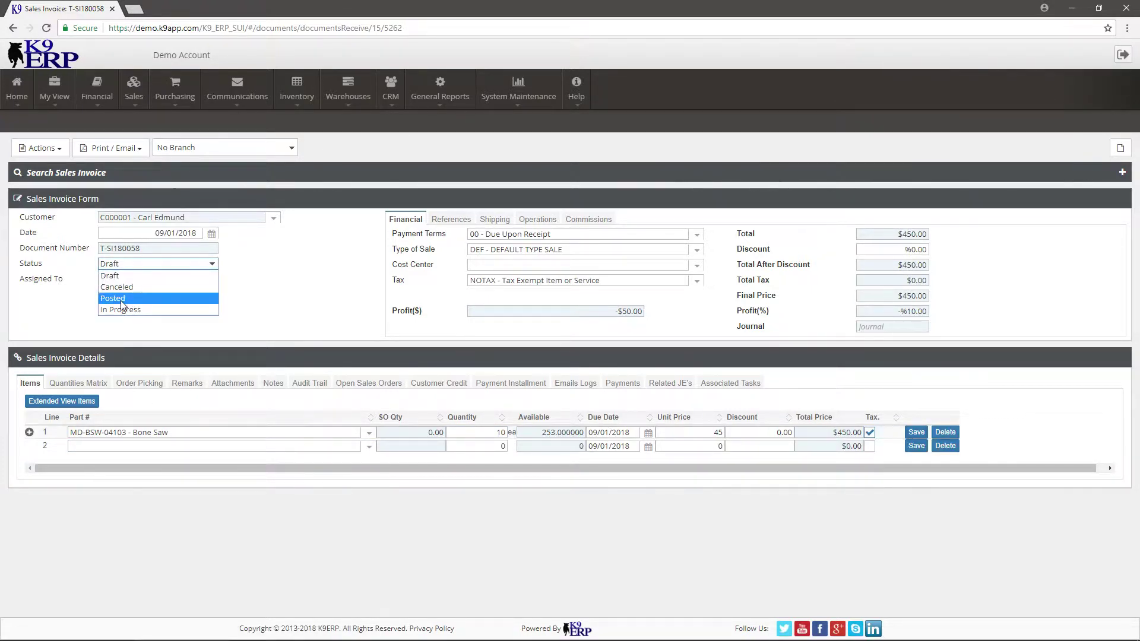
click(120, 301)
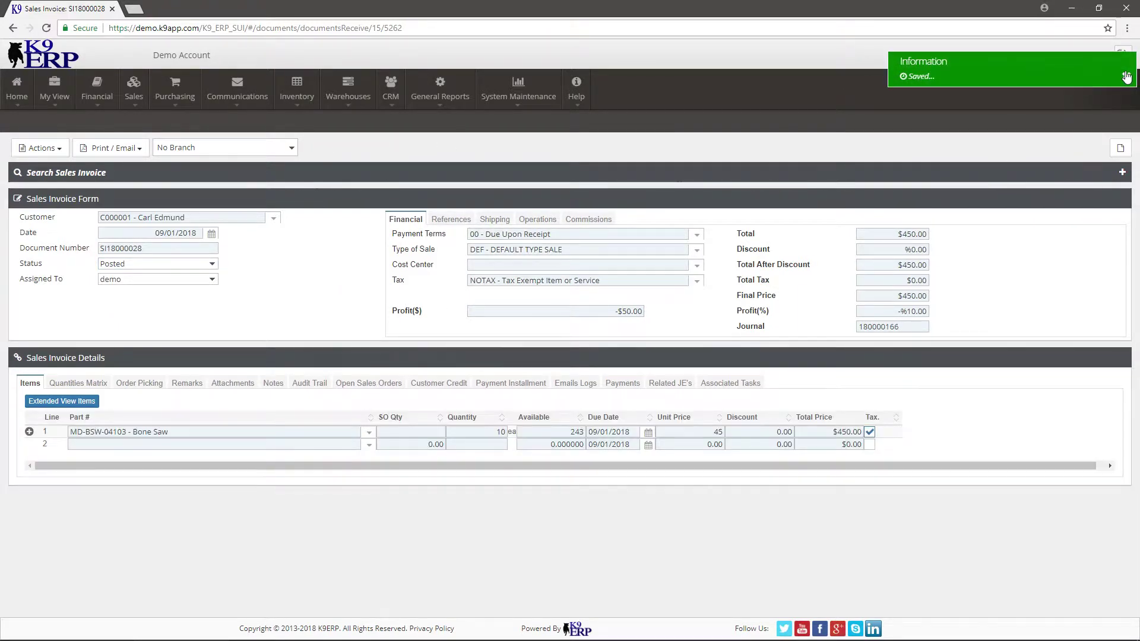
click(1126, 77)
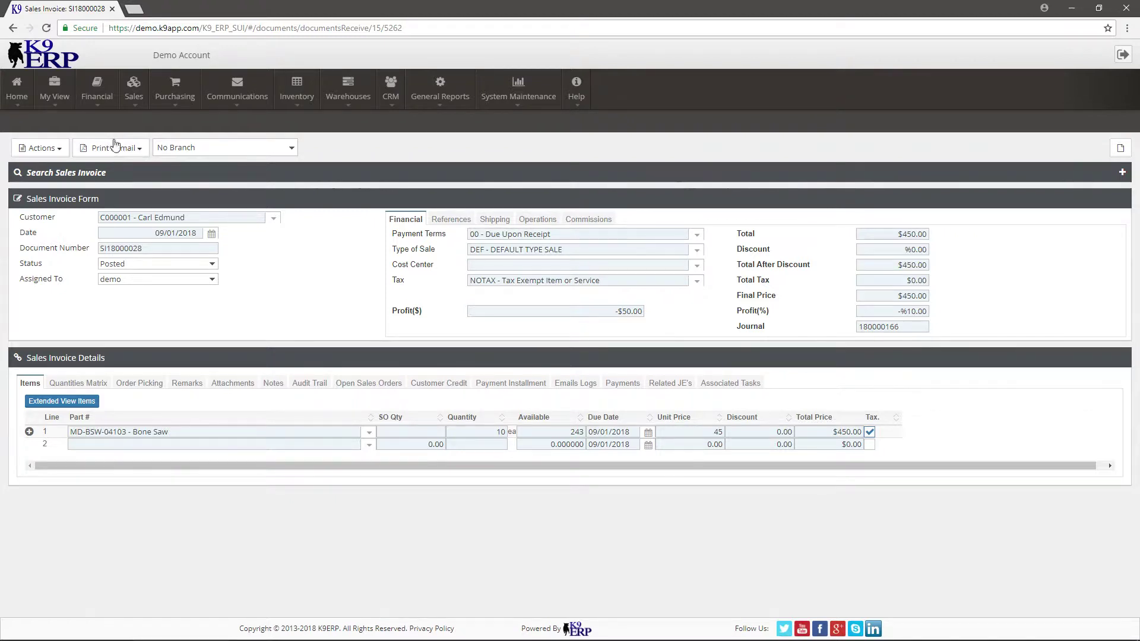
Step: Start a new sales order for the first listed customer
click(134, 89)
mouse_move(217, 148)
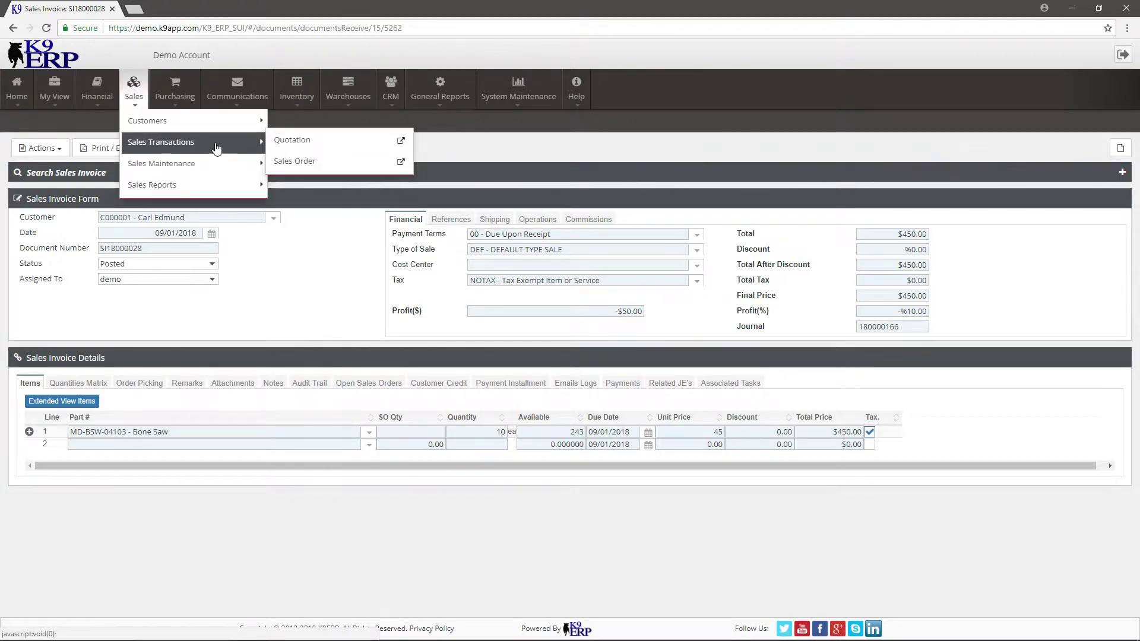
click(320, 161)
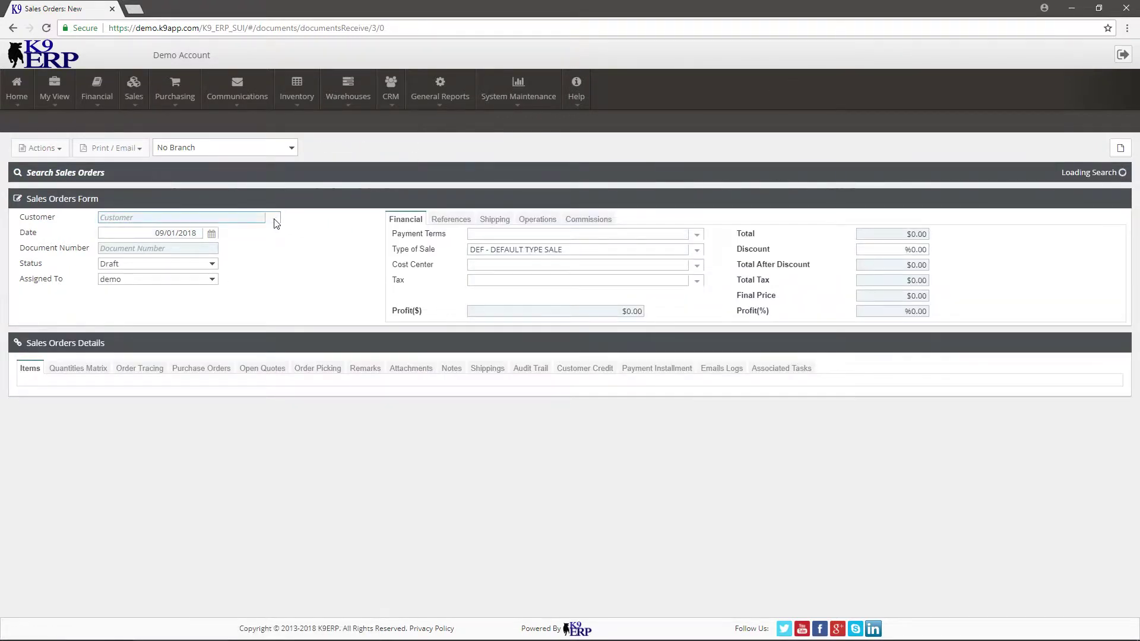
click(274, 221)
click(137, 230)
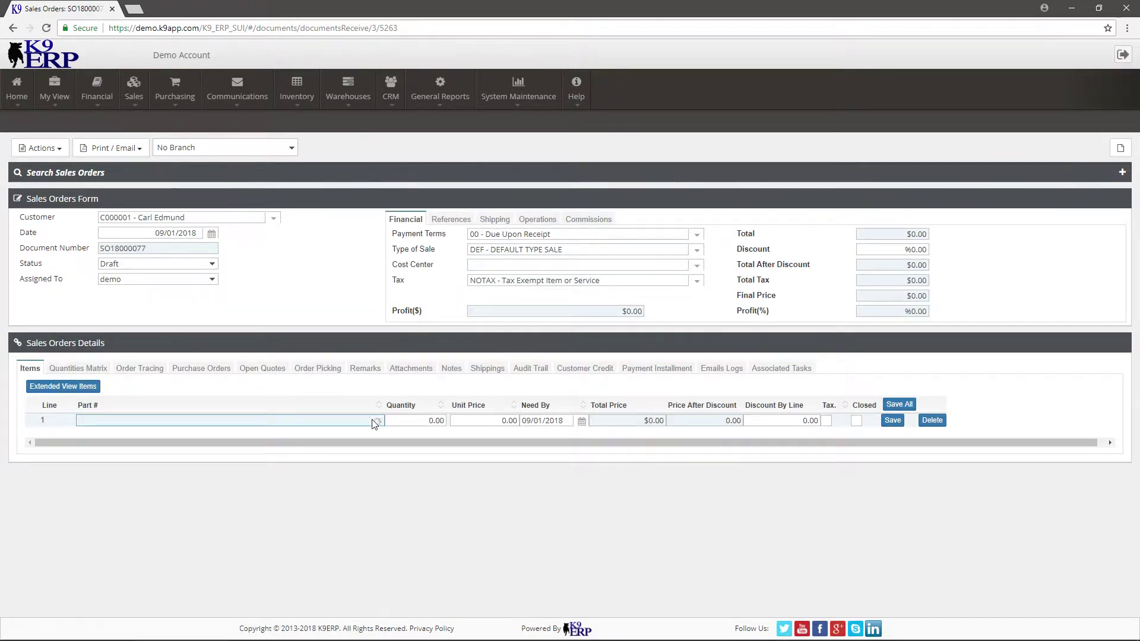
Step: Add the part MD1-22-0305 - Aspirator, portable, small with quantity 1 to the sales order's first line and save the line
click(376, 422)
click(240, 487)
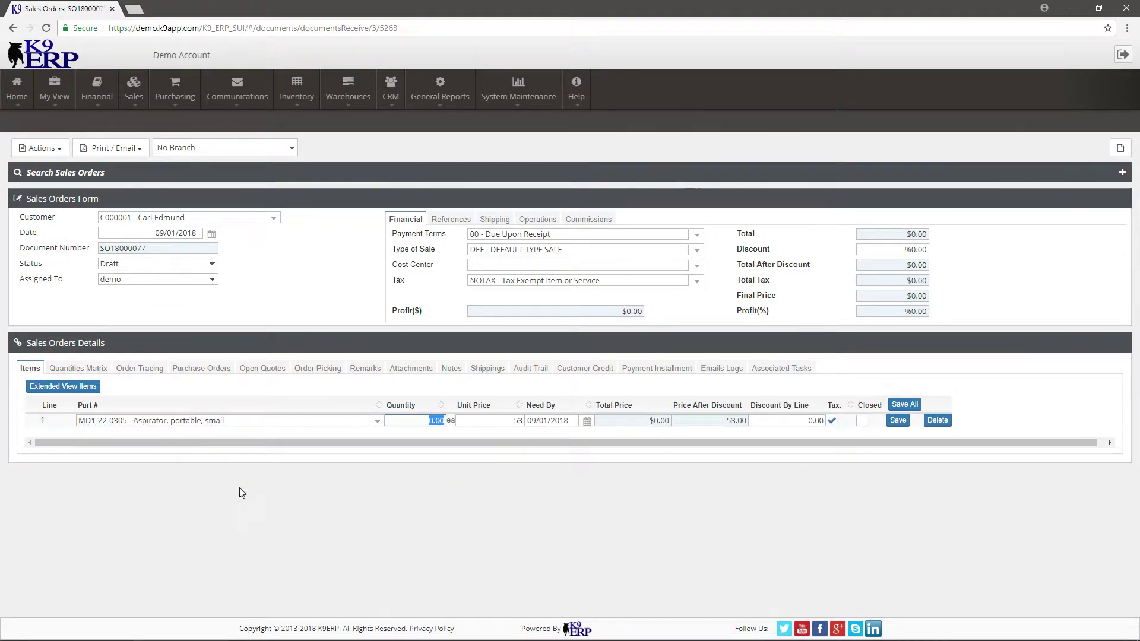
text(1)
click(895, 423)
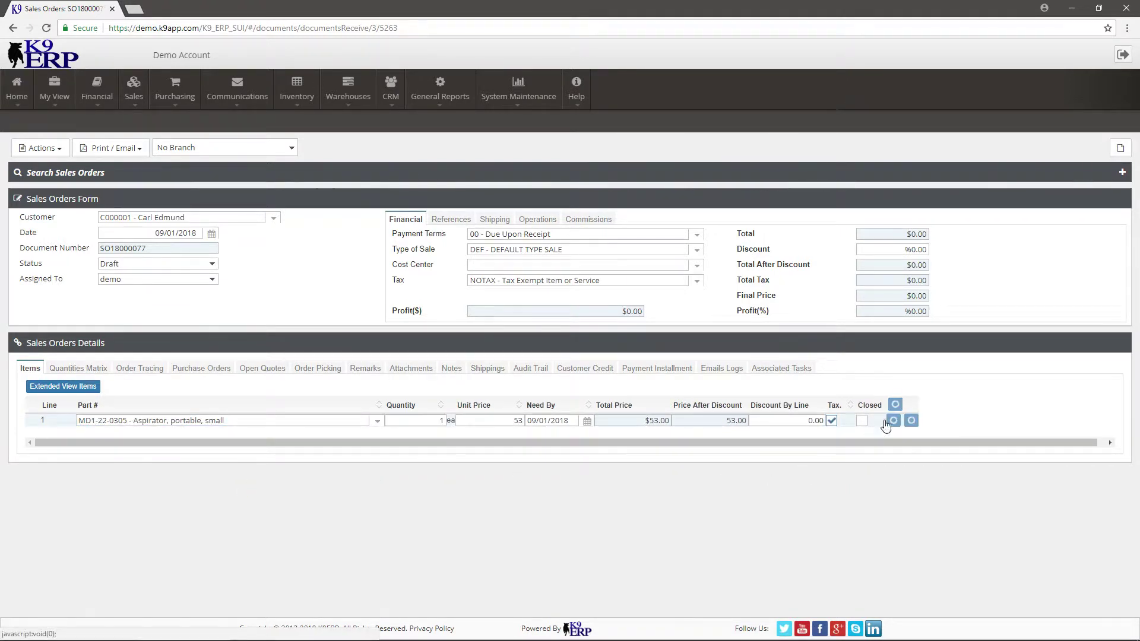
Step: Set the sales order's status to Allow Invoice
click(180, 266)
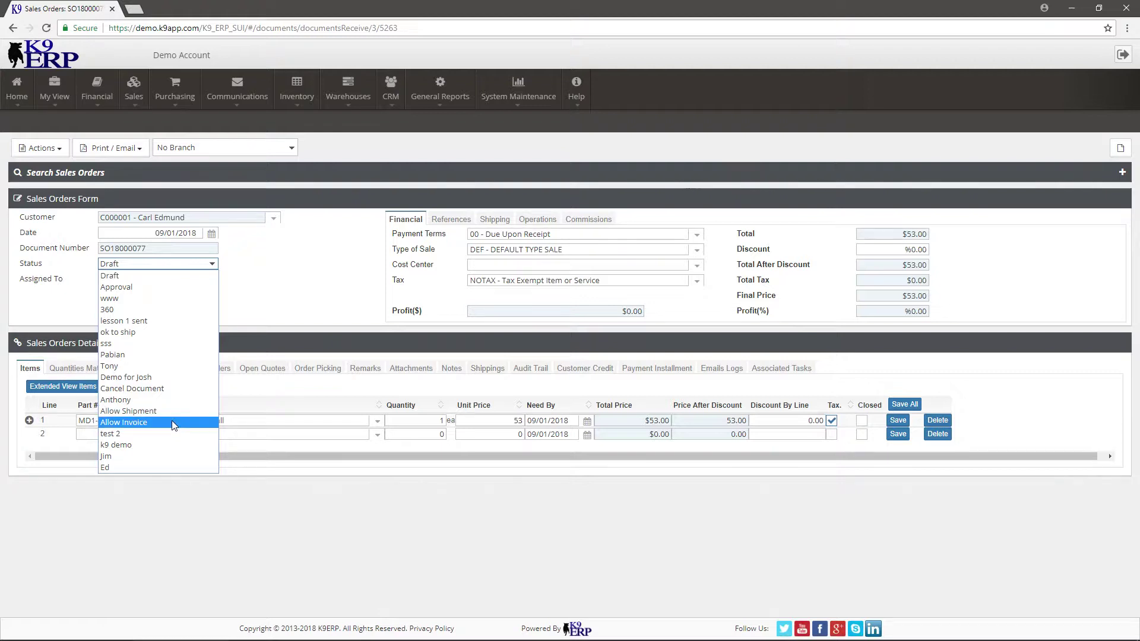
click(173, 424)
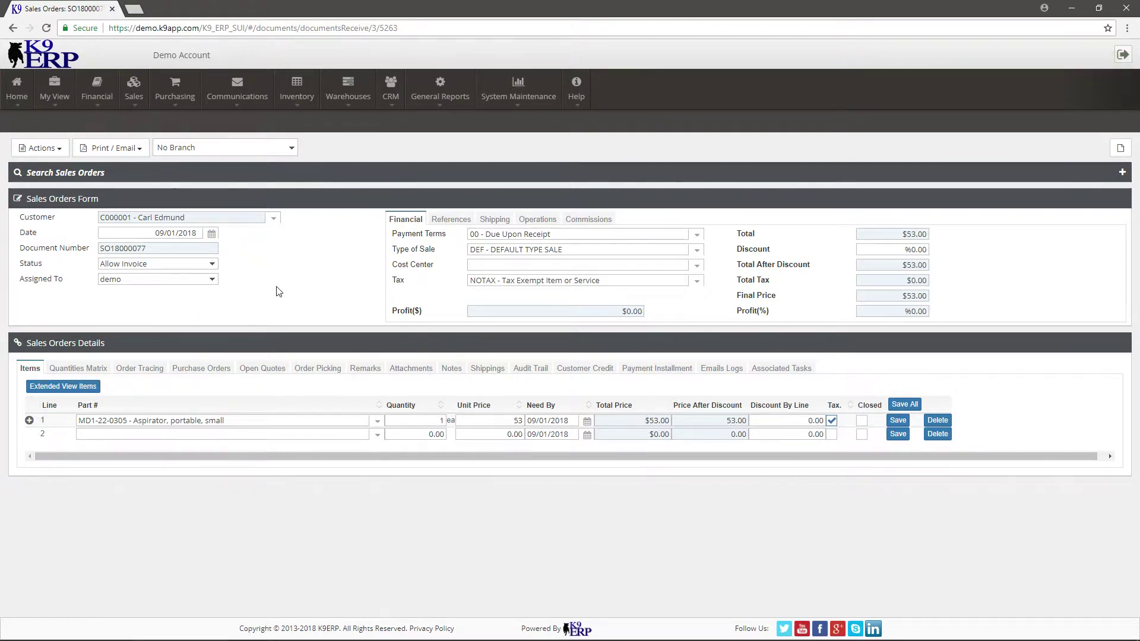
click(42, 150)
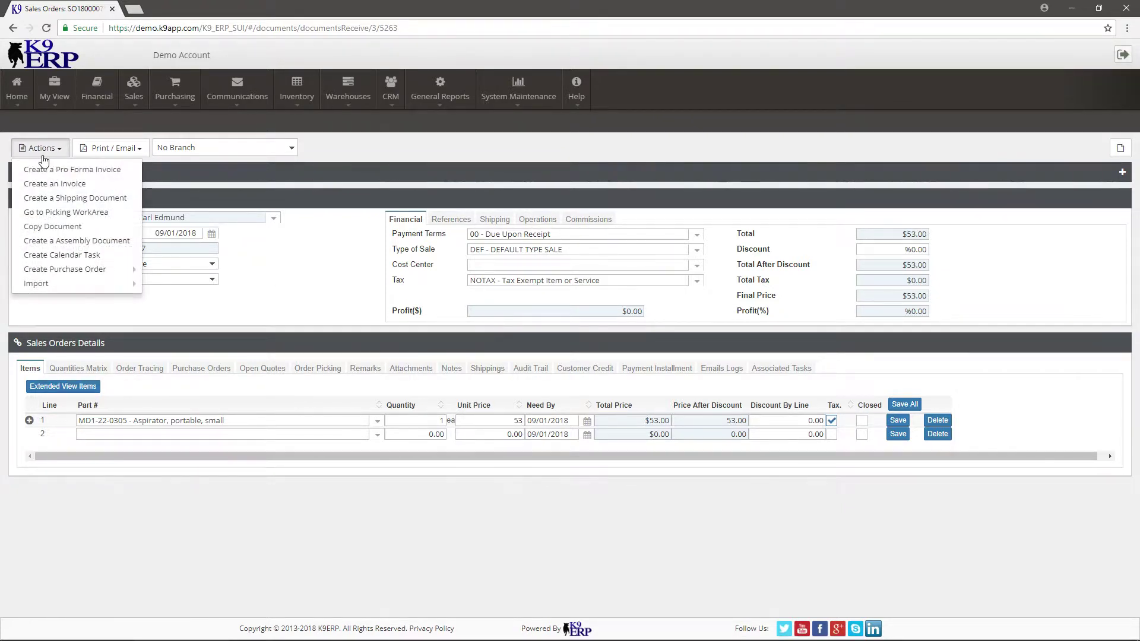
click(279, 288)
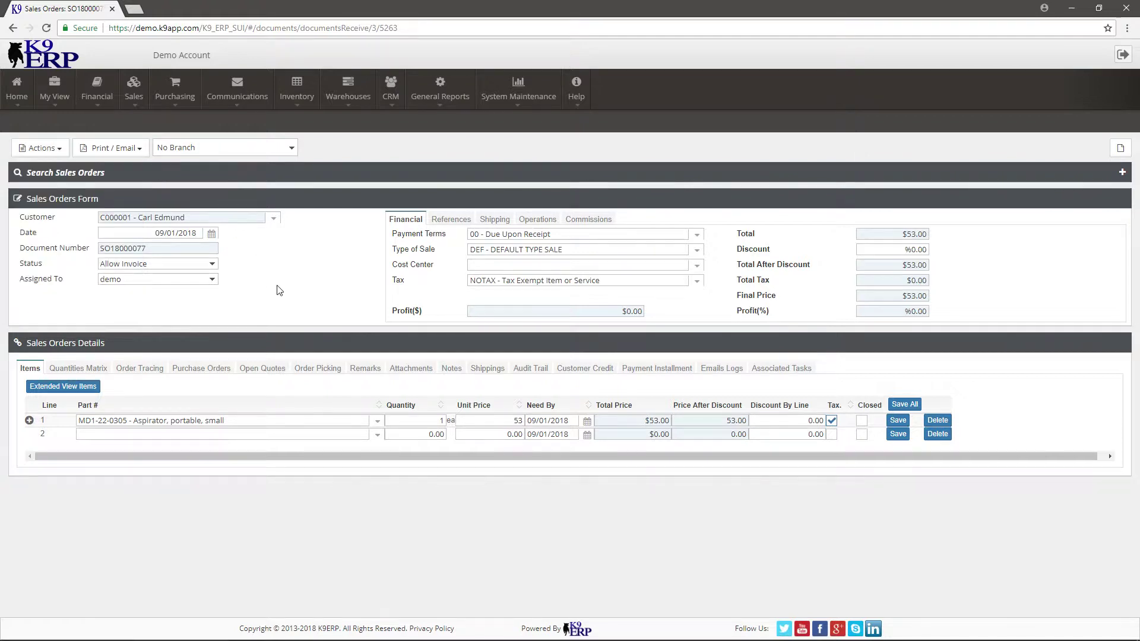
Step: Create an invoice from the sales order and open it through the browser's blocked pop-up link
click(41, 148)
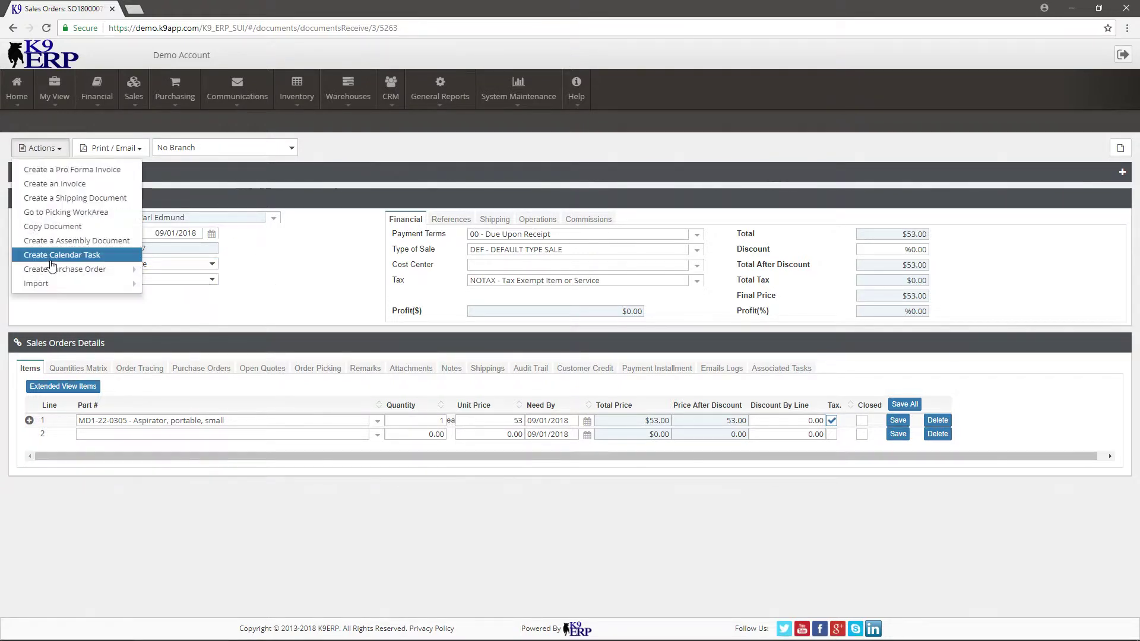
click(81, 184)
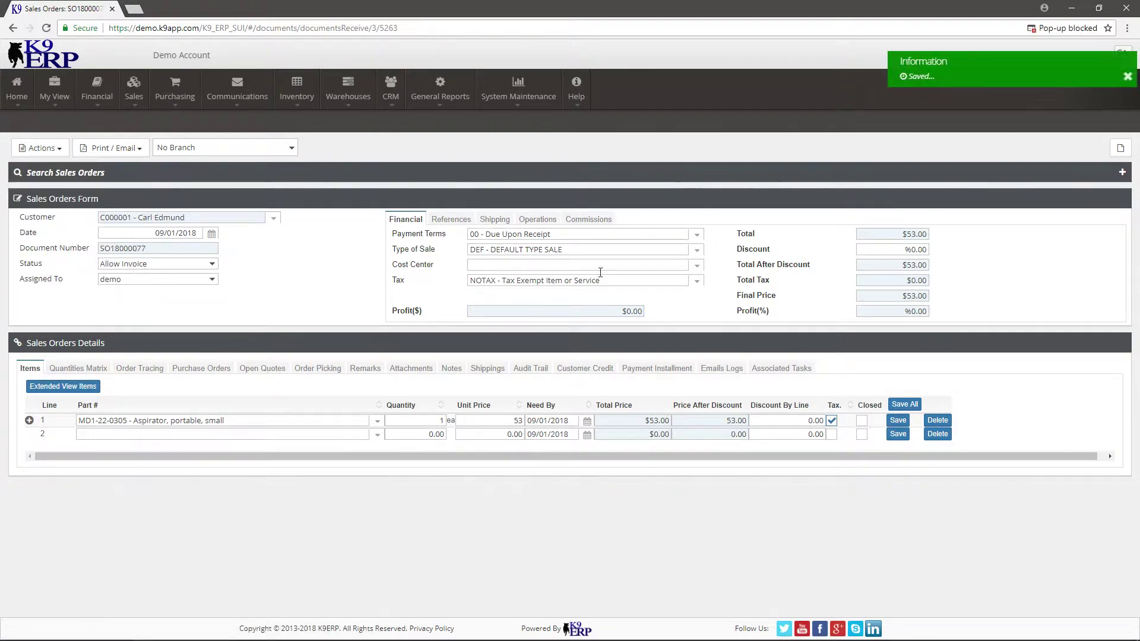
click(1049, 31)
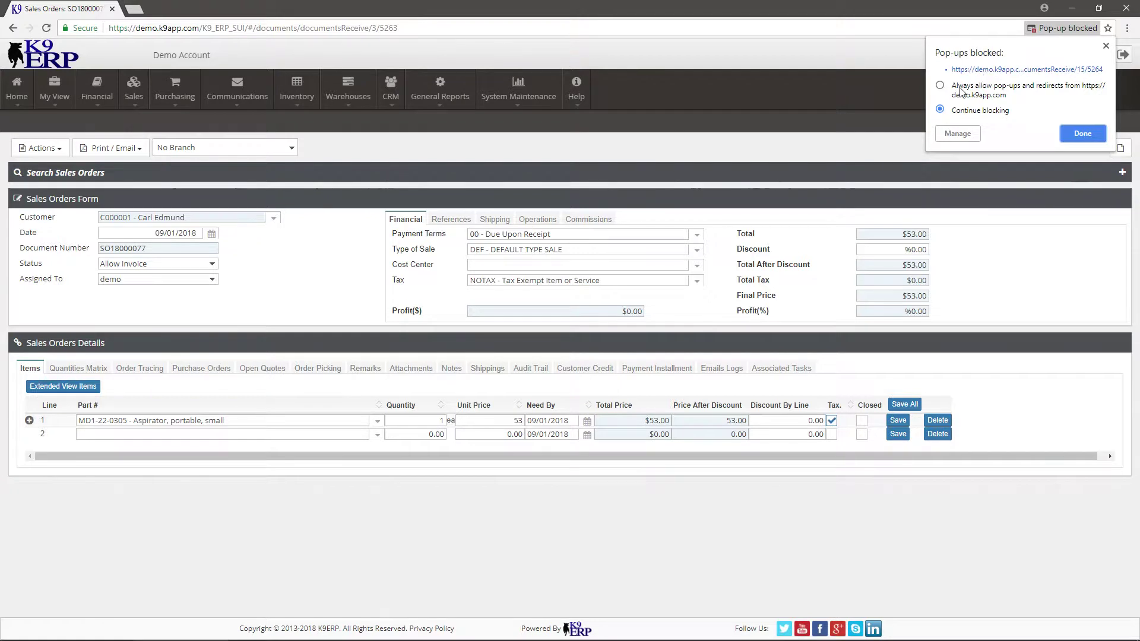
click(969, 70)
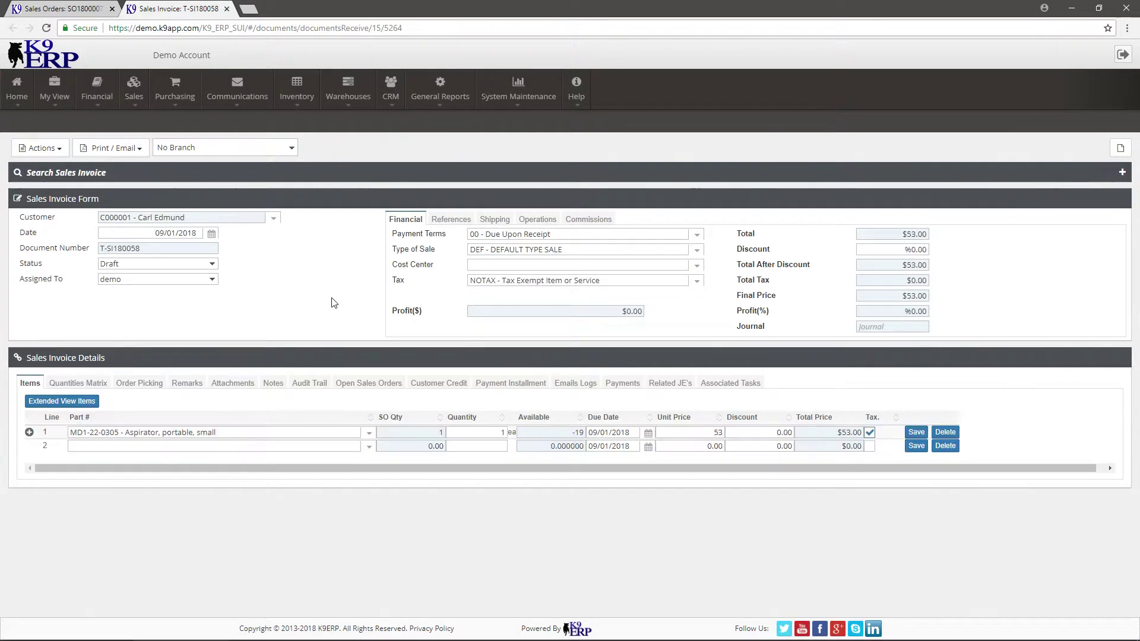
Step: Set the sales invoice's status to Posted and show its references to the originating sales order
click(183, 263)
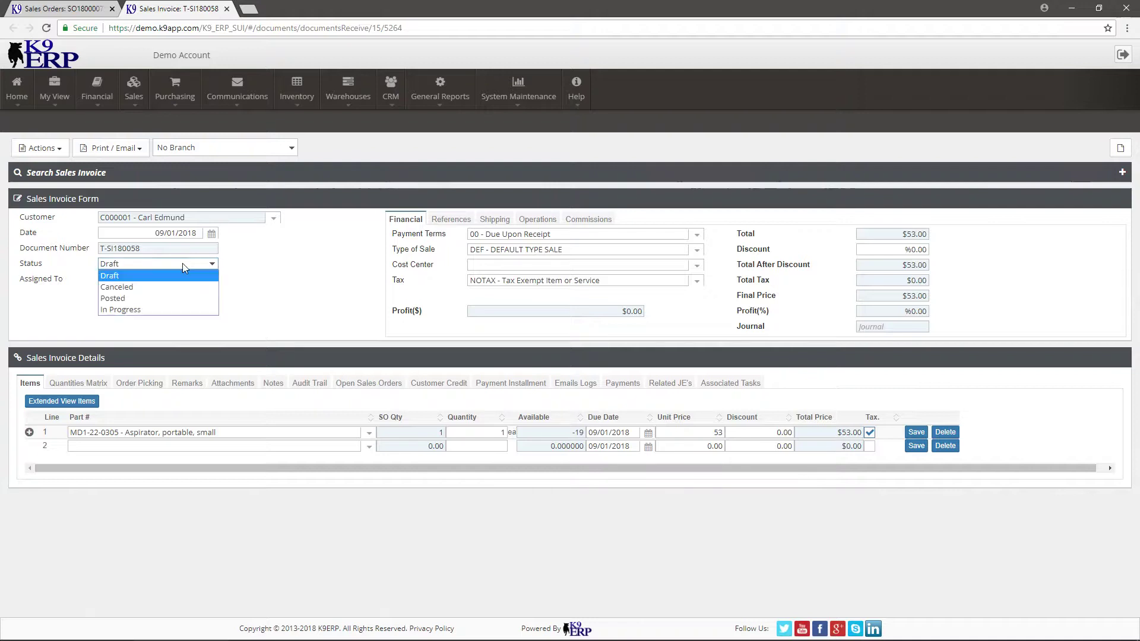
click(159, 299)
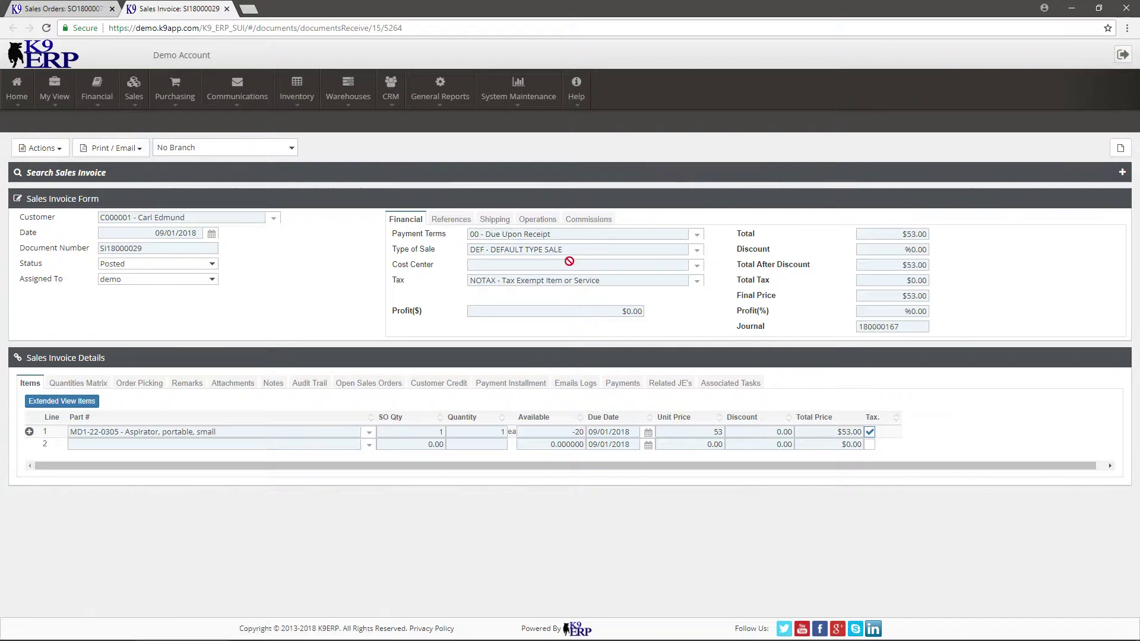
click(449, 219)
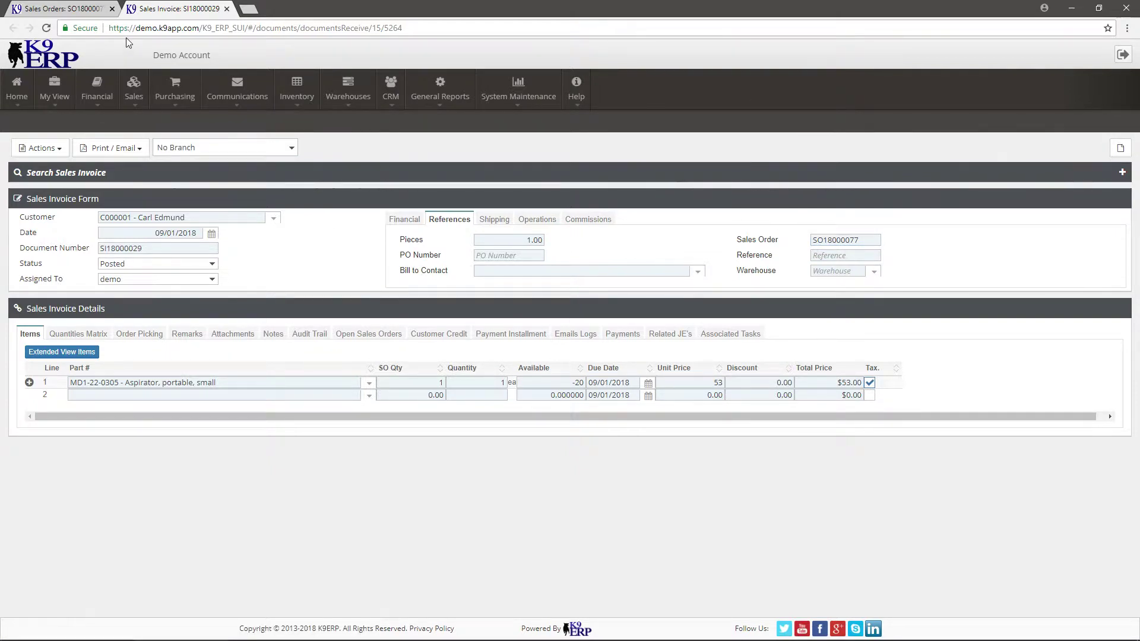
Step: Close the old sales order page and start a new sales order for the first listed customer
click(112, 8)
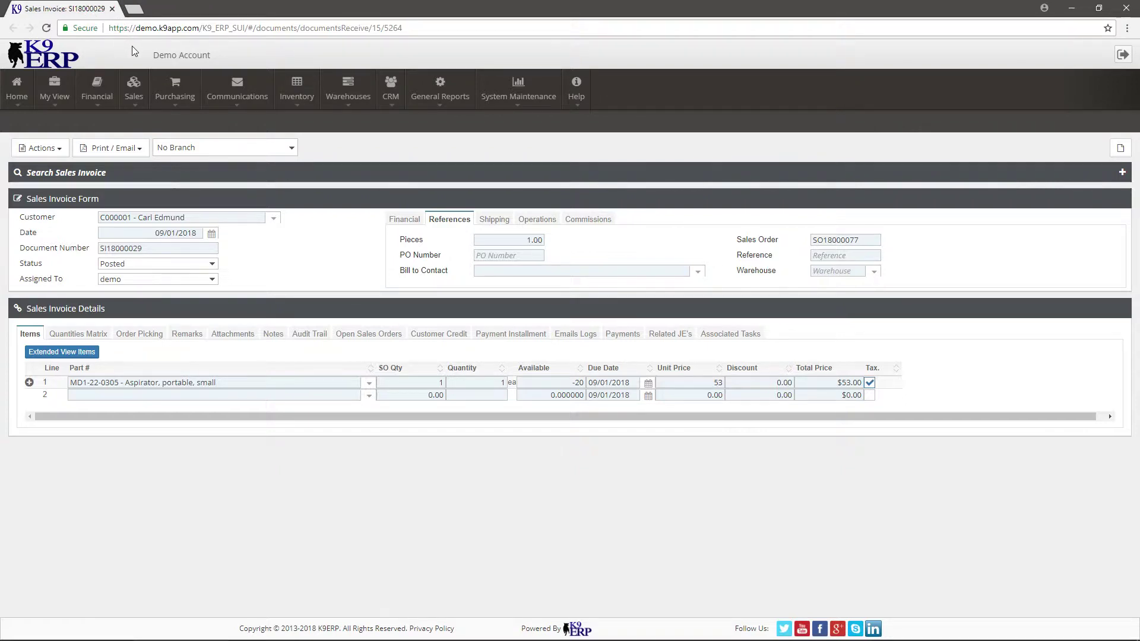
click(134, 89)
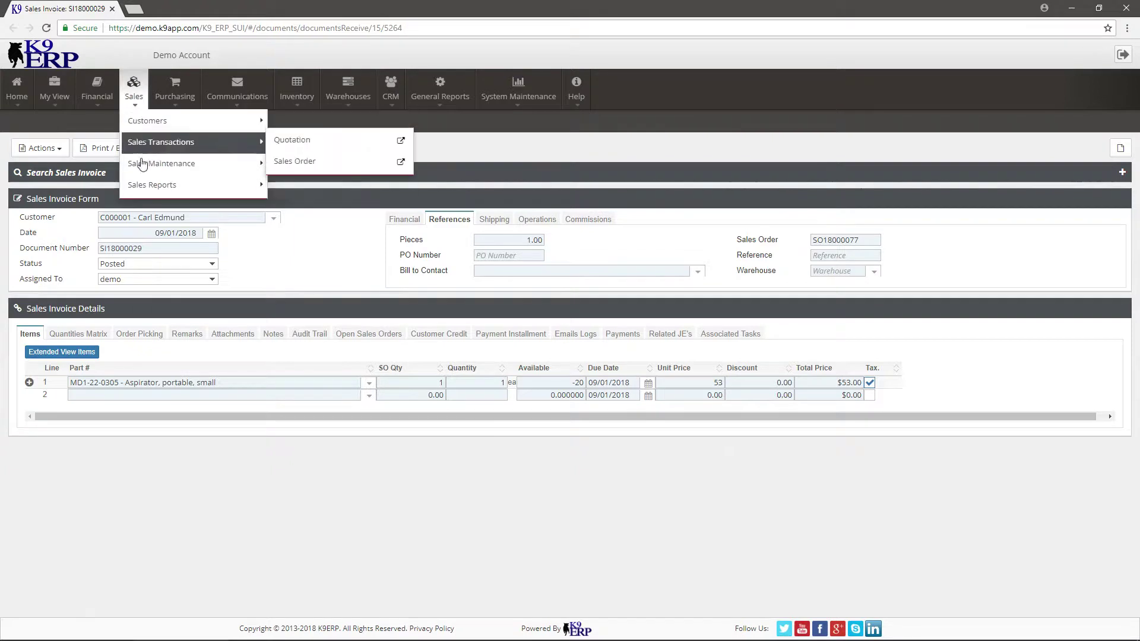
mouse_move(202, 173)
mouse_move(214, 148)
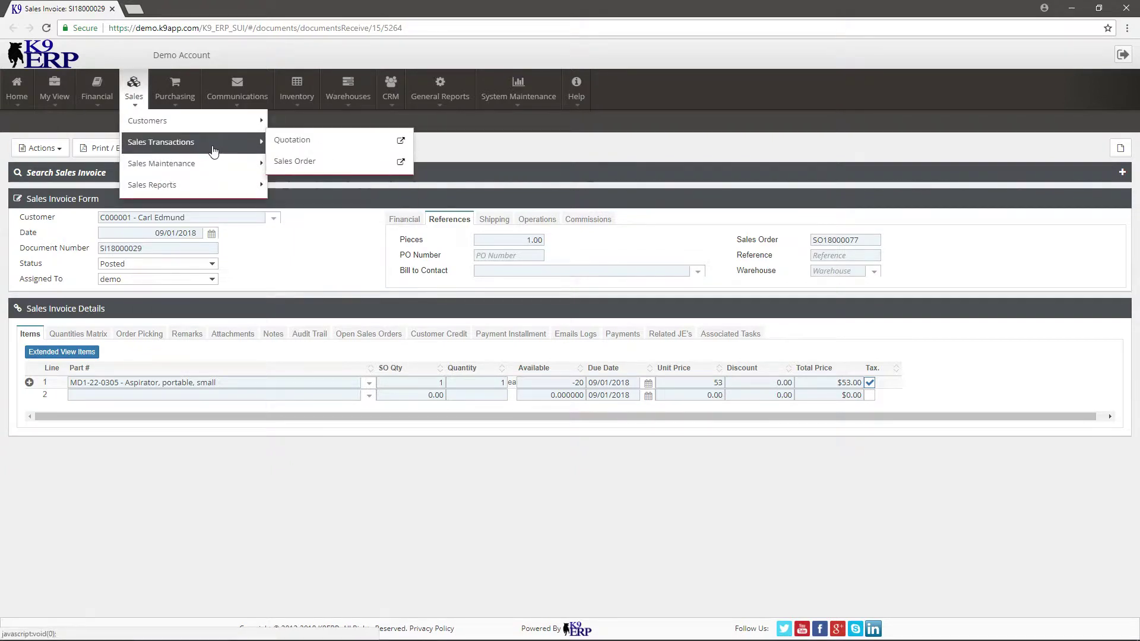
click(330, 162)
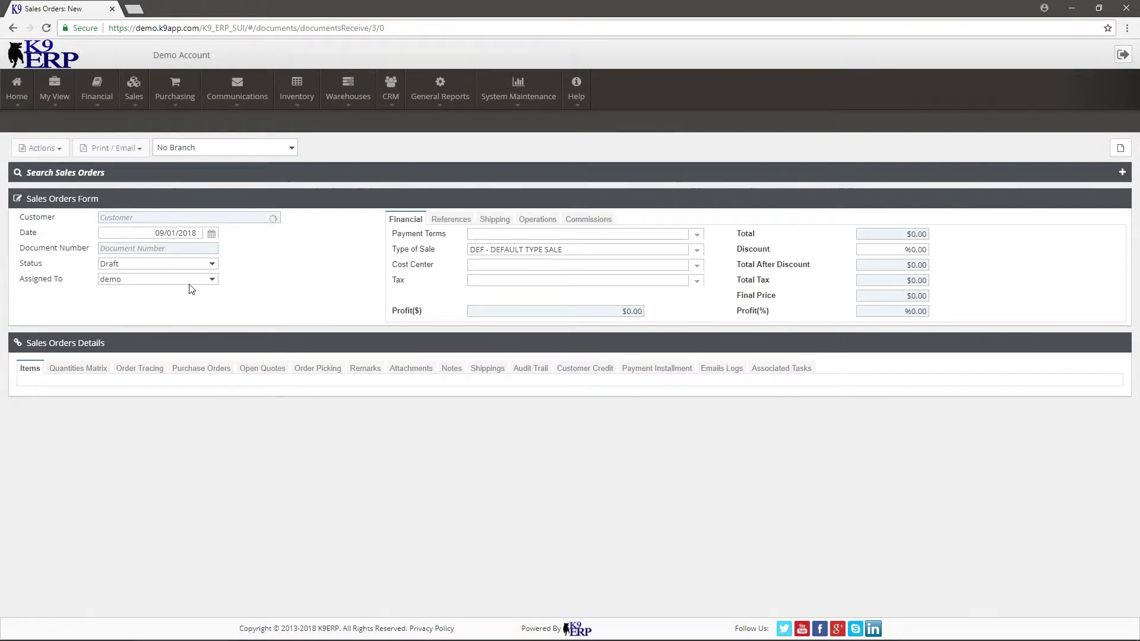
click(124, 218)
click(162, 232)
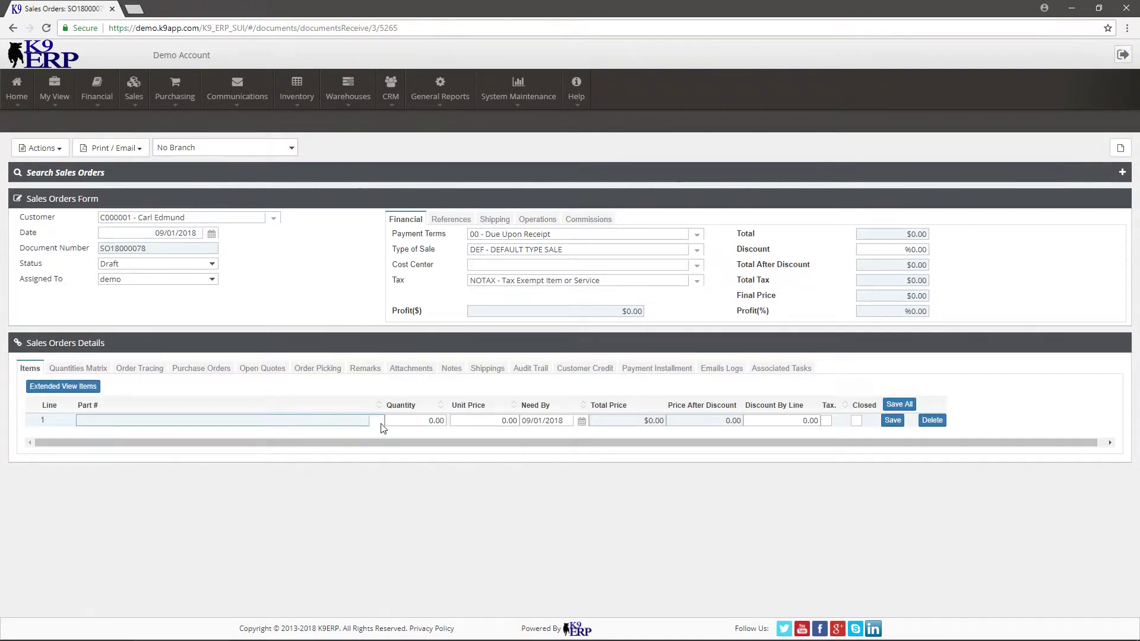
Step: Add the part VOSTRO 260 - Vostro 260 Slim Tower with quantity 1 to the sales order's first line and save the line
click(263, 528)
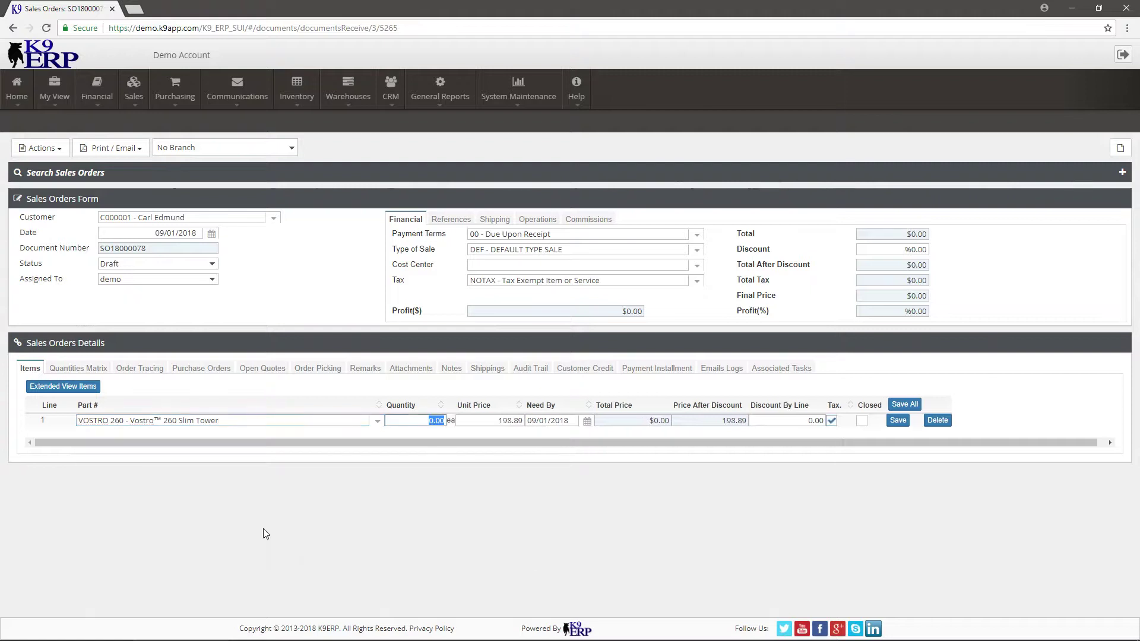
text(1)
click(897, 419)
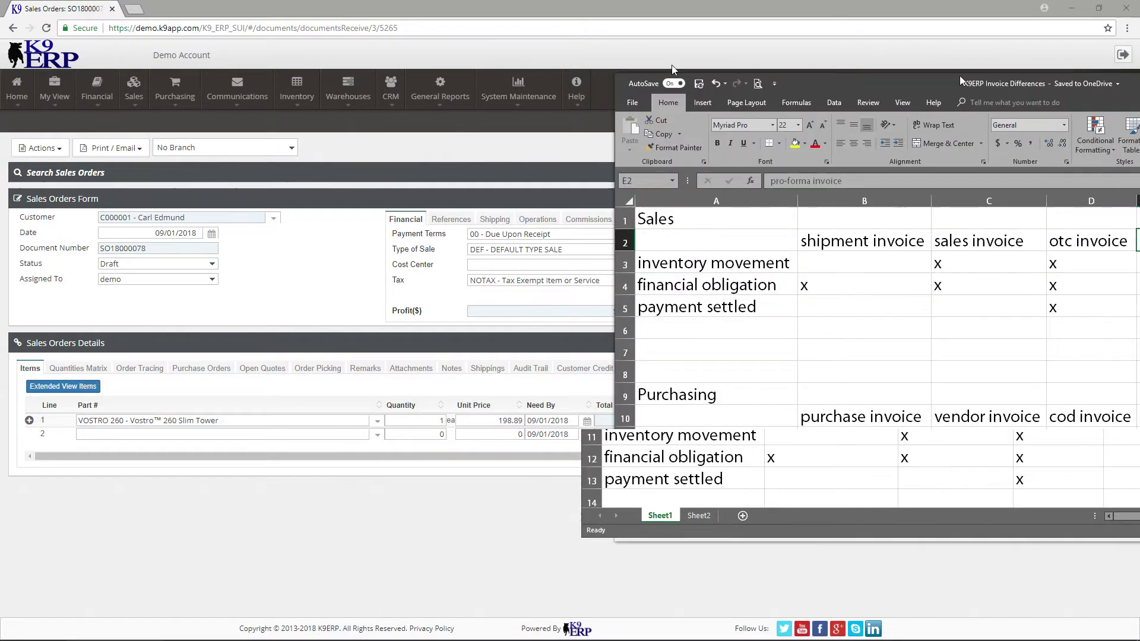
Step: Compare inventory movement and financial obligation across the shipment, sales and OTC invoices in the Excel table, then return to K9ERP
drag(671, 66, 556, 83)
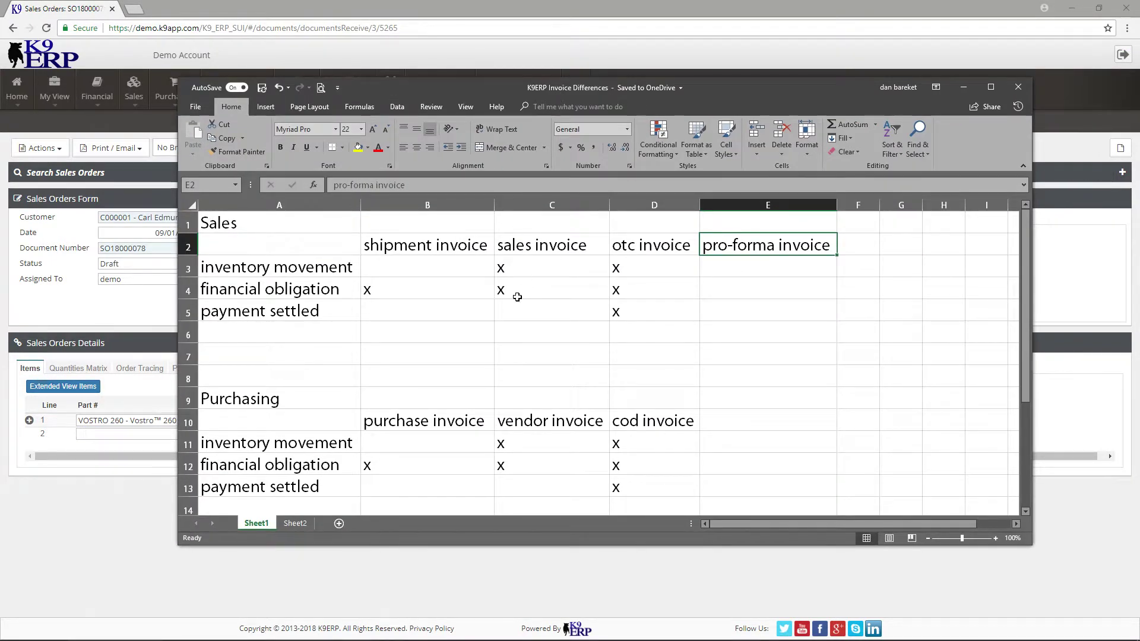
click(517, 297)
click(569, 263)
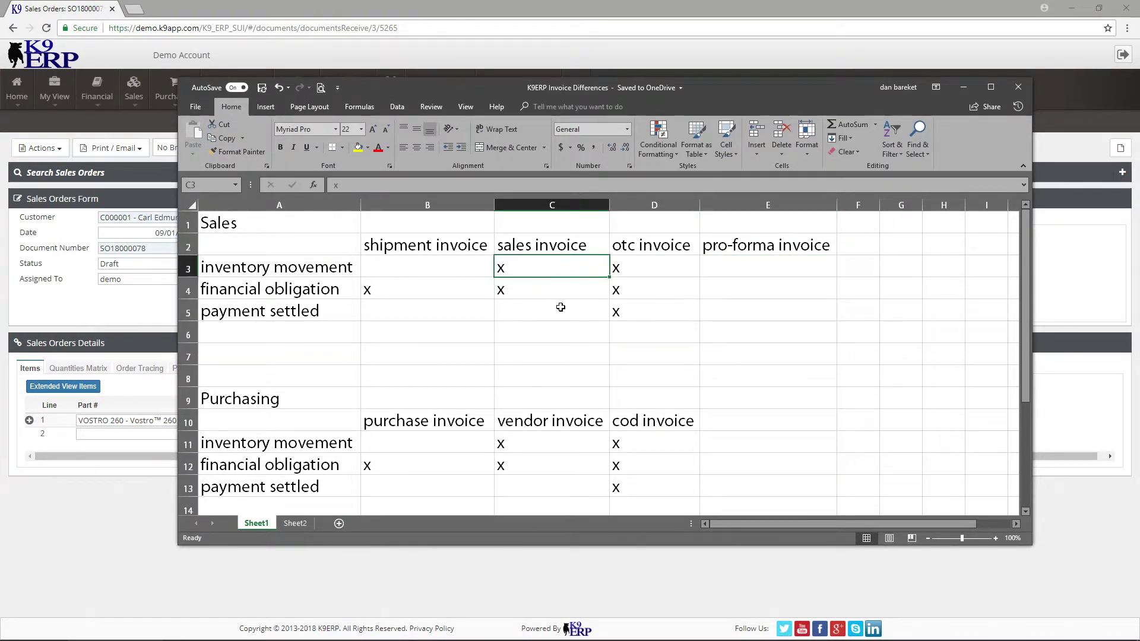
click(638, 267)
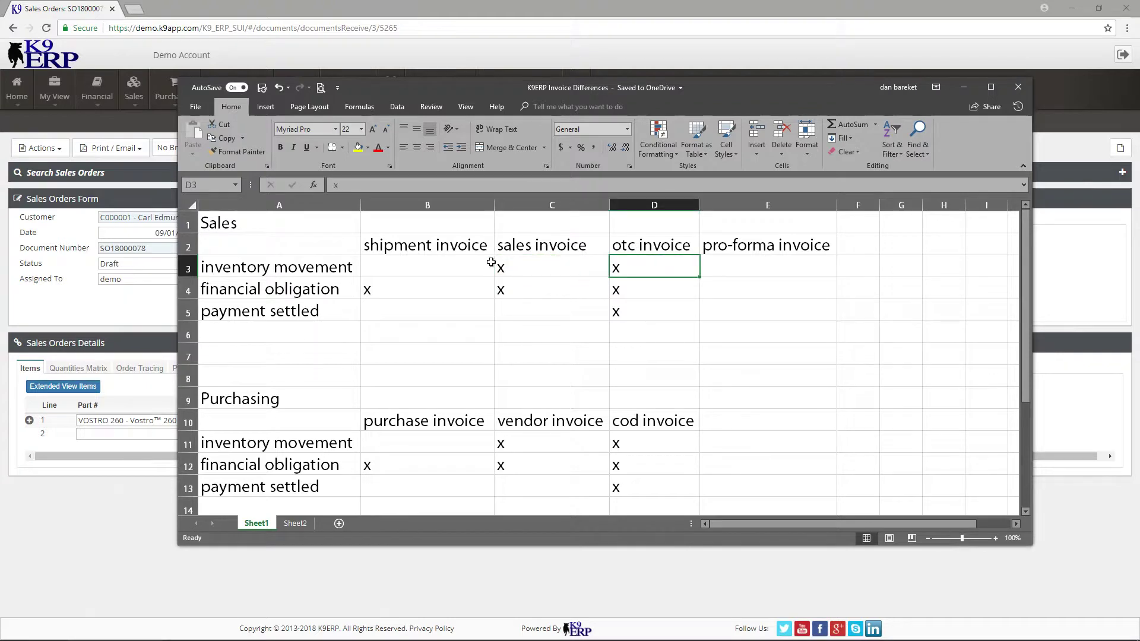
click(438, 293)
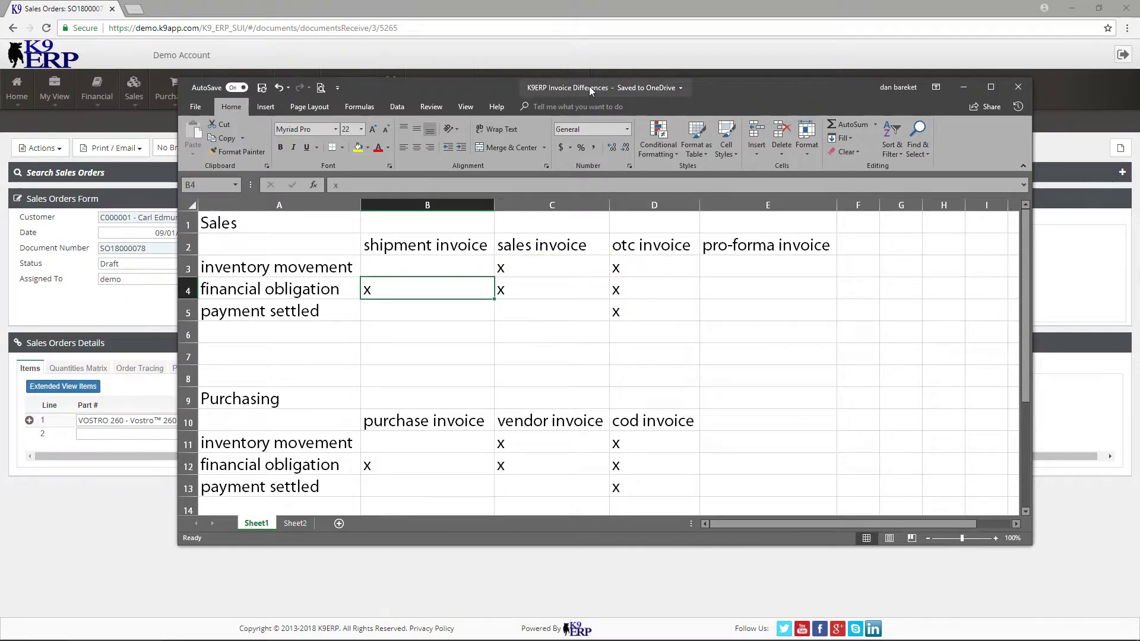
drag(589, 87, 1139, 86)
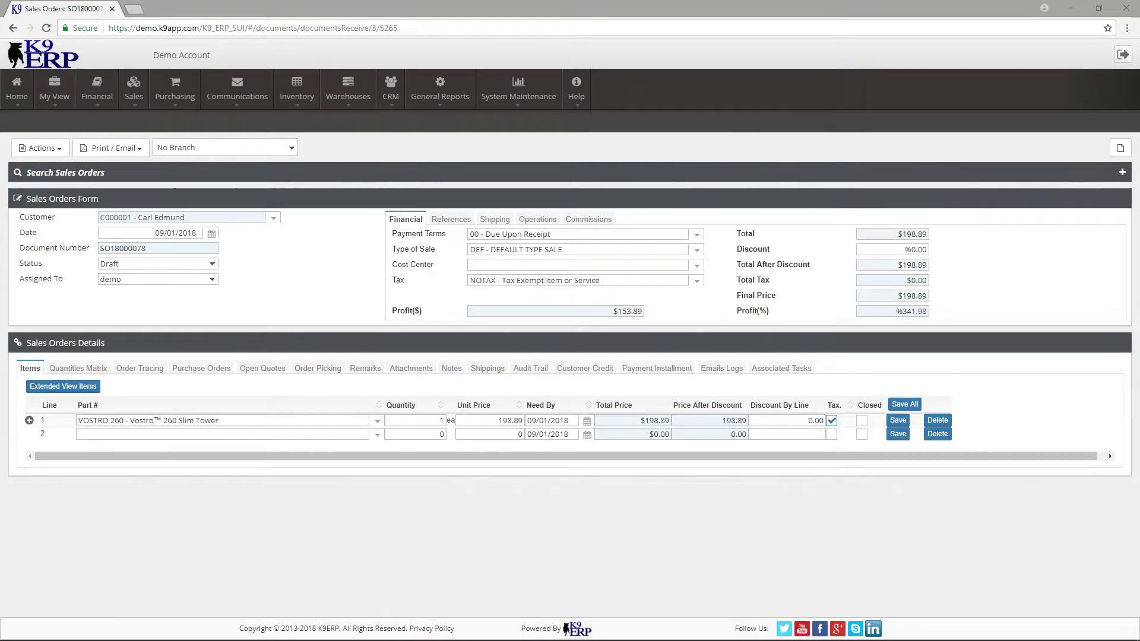
click(846, 6)
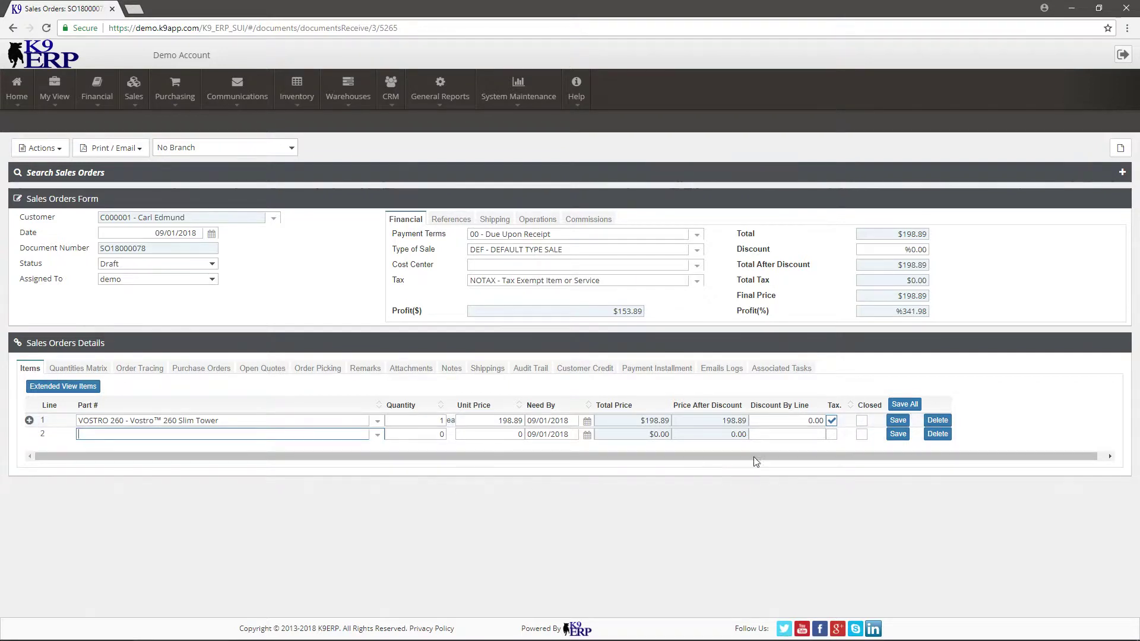
Step: Set the sales order's status to Allow Shipment and open the order in the picking work area
click(156, 265)
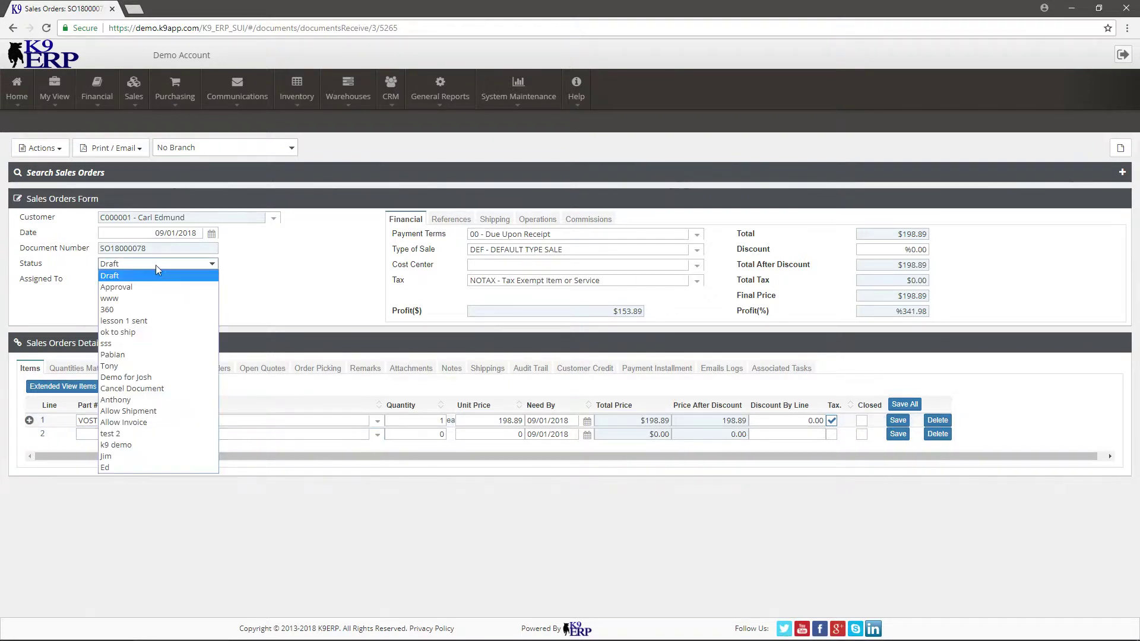
click(157, 412)
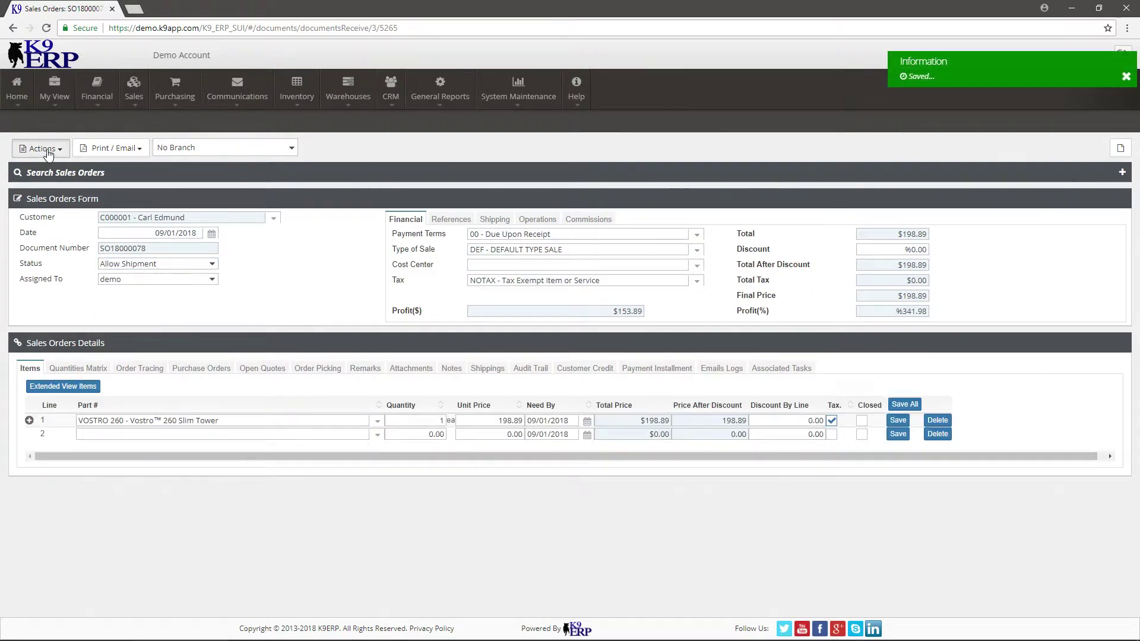
click(48, 151)
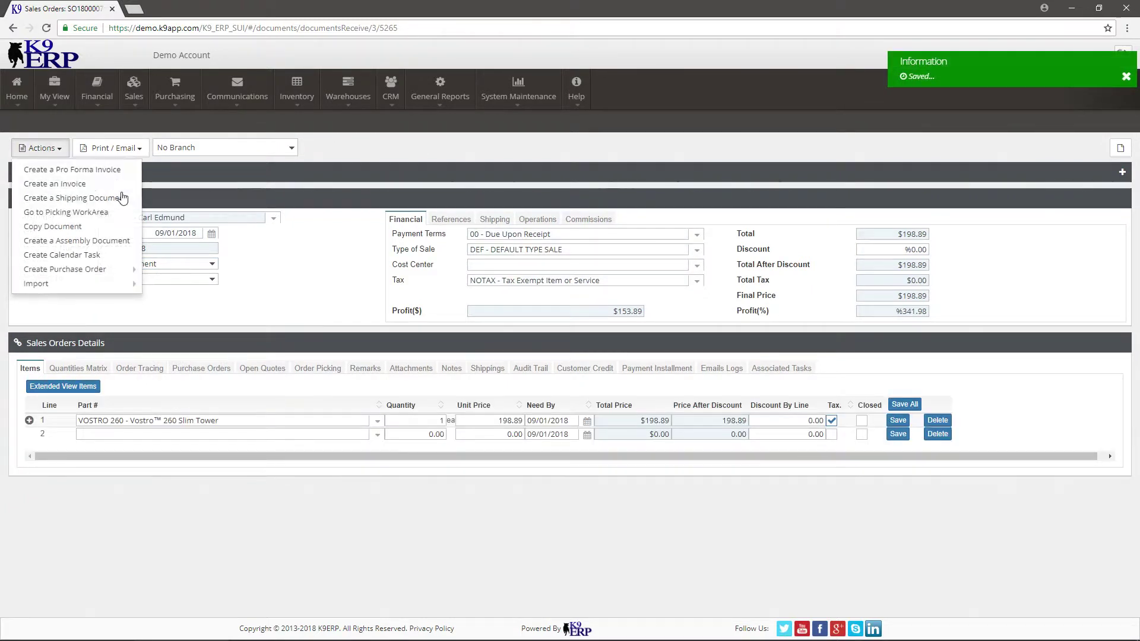
click(85, 218)
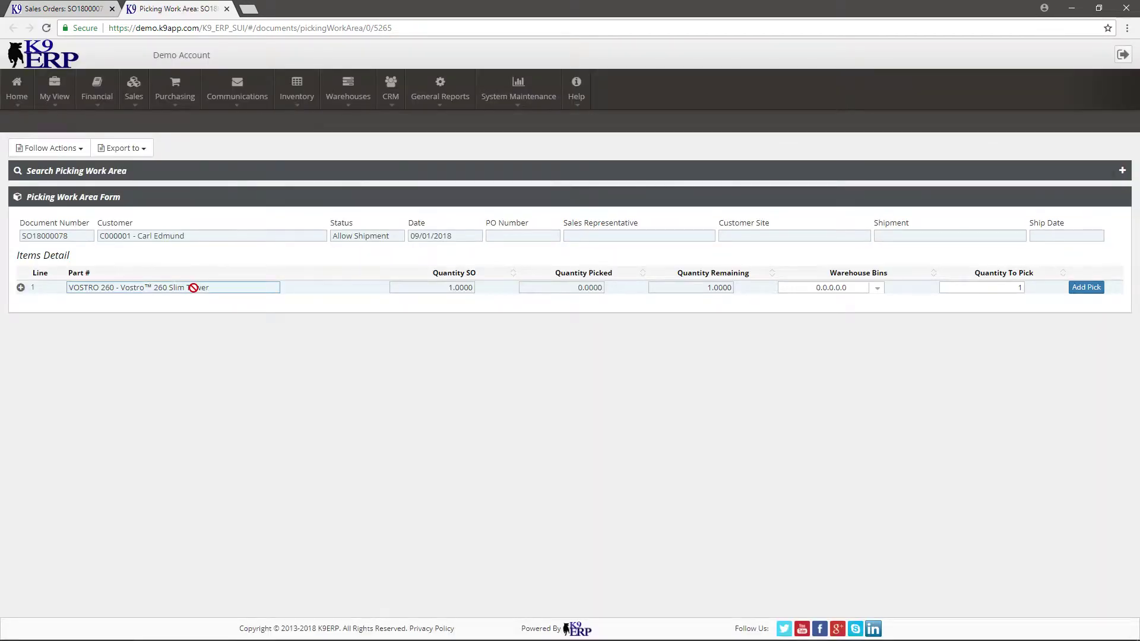
Step: Add a pick of quantity 1 for the VOSTRO 260 line from warehouse bin 0.0.0.0.0
mouse_move(333, 105)
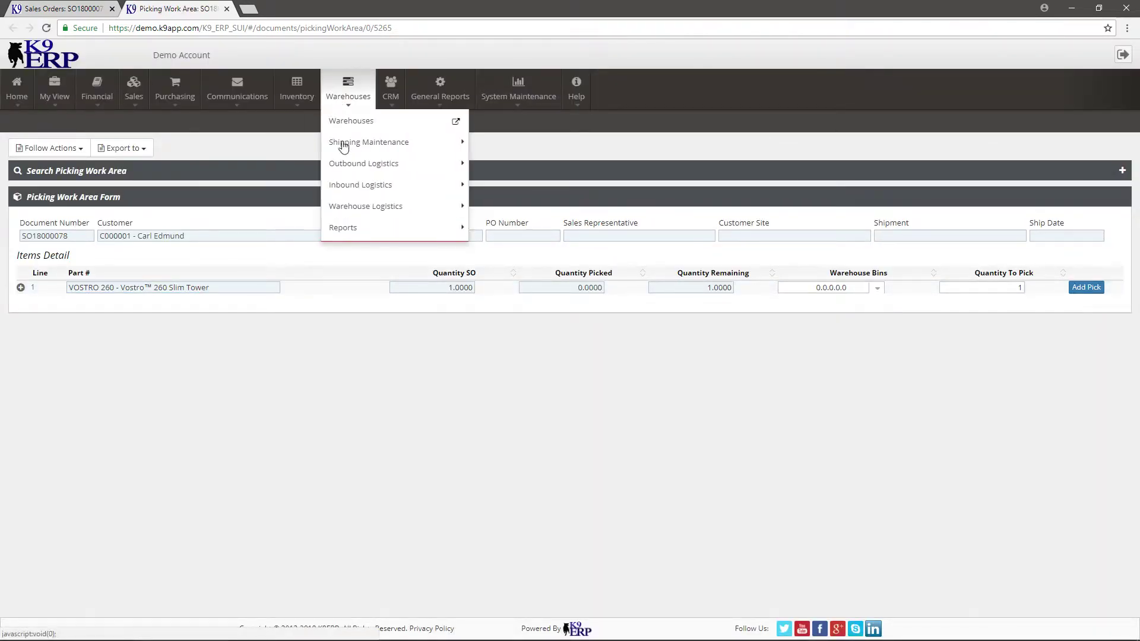
mouse_move(422, 166)
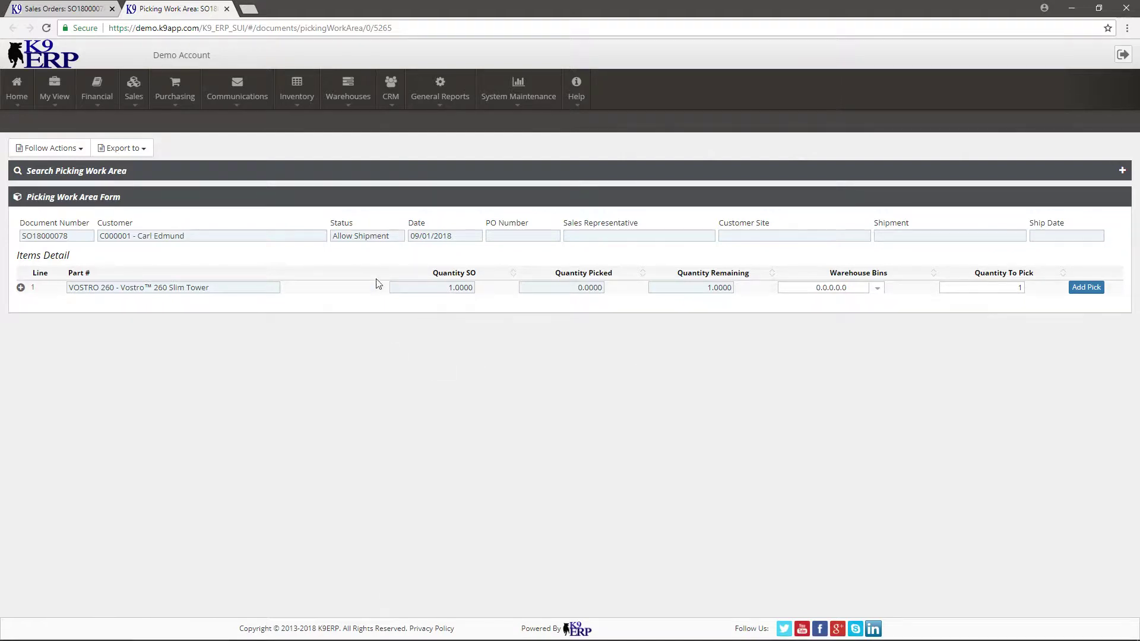
click(1095, 287)
click(20, 288)
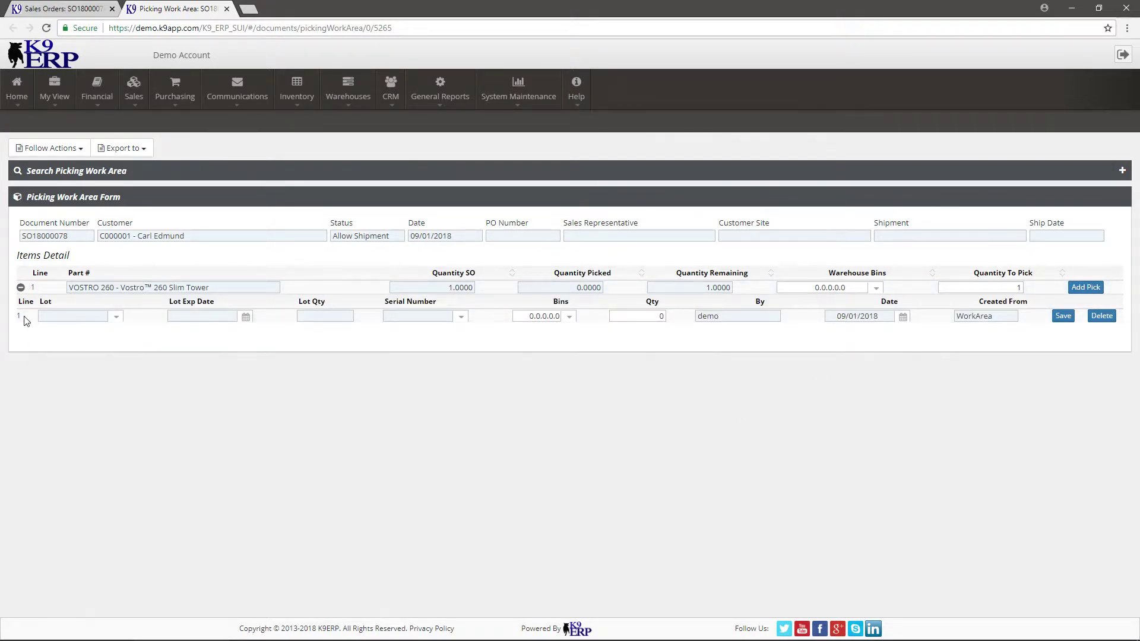
click(20, 287)
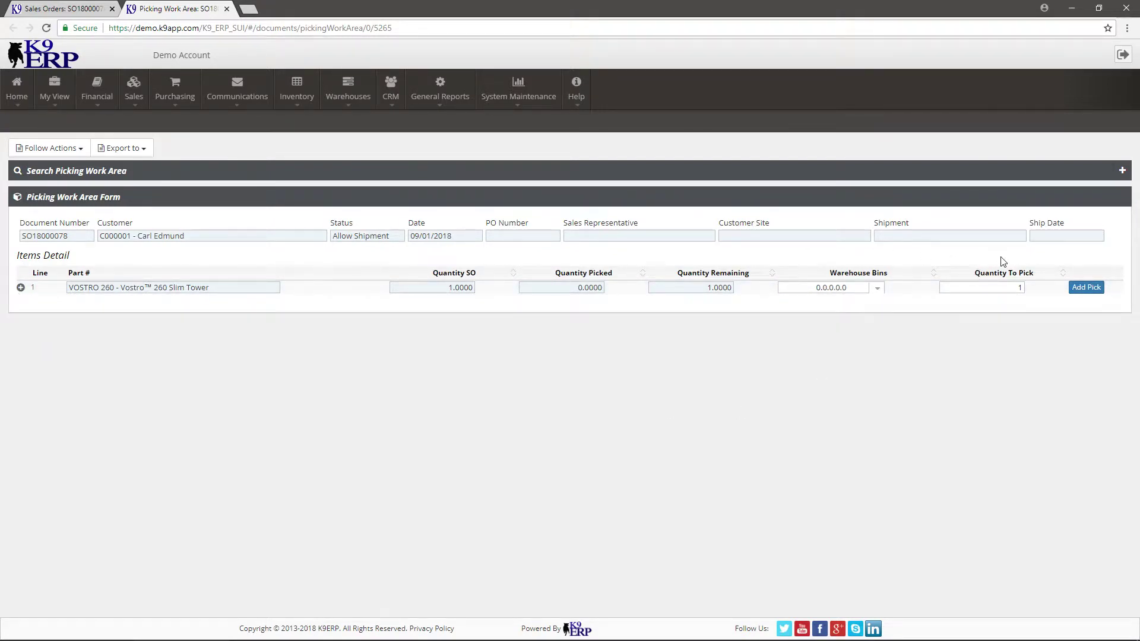
click(1090, 290)
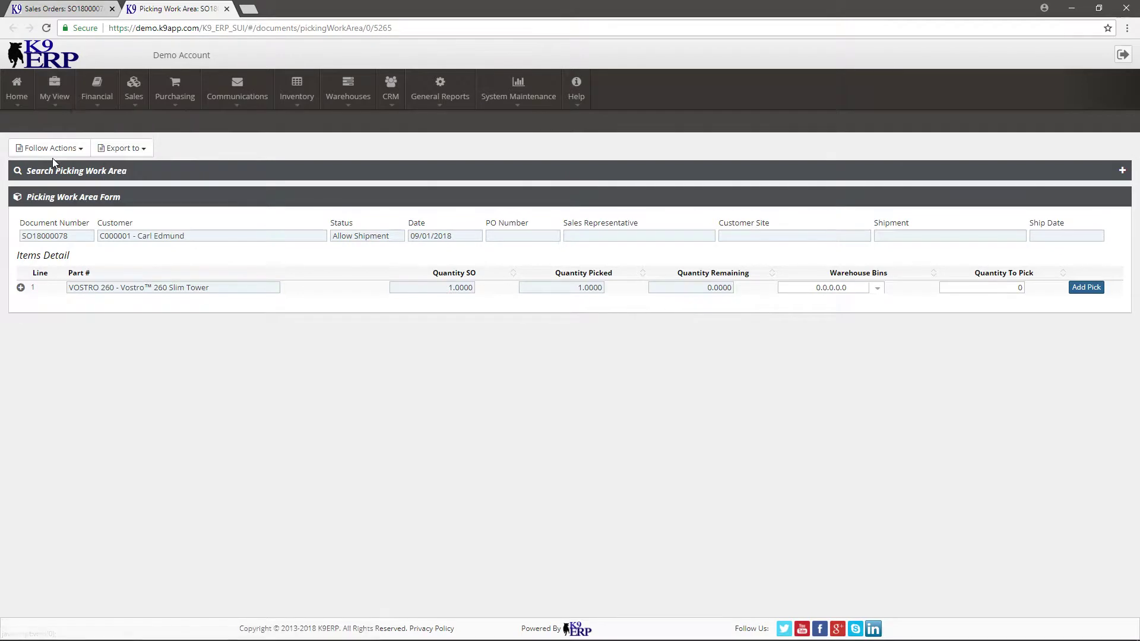
Step: Create a shipping document from the picked sales order, approve its VOSTRO 260 line and save the line
click(70, 149)
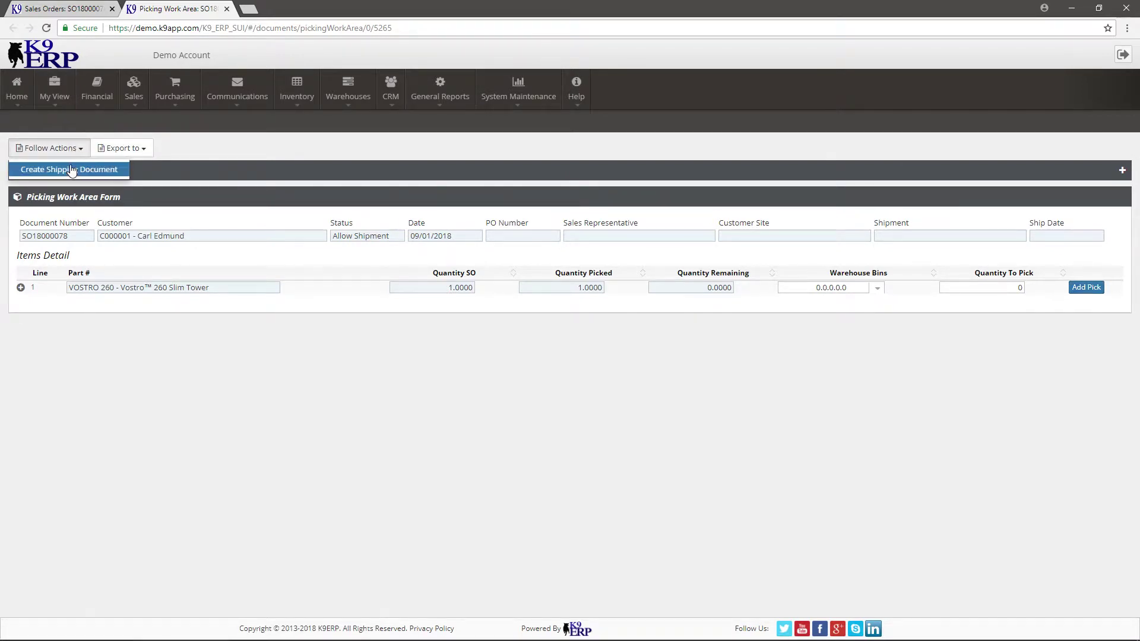
click(70, 170)
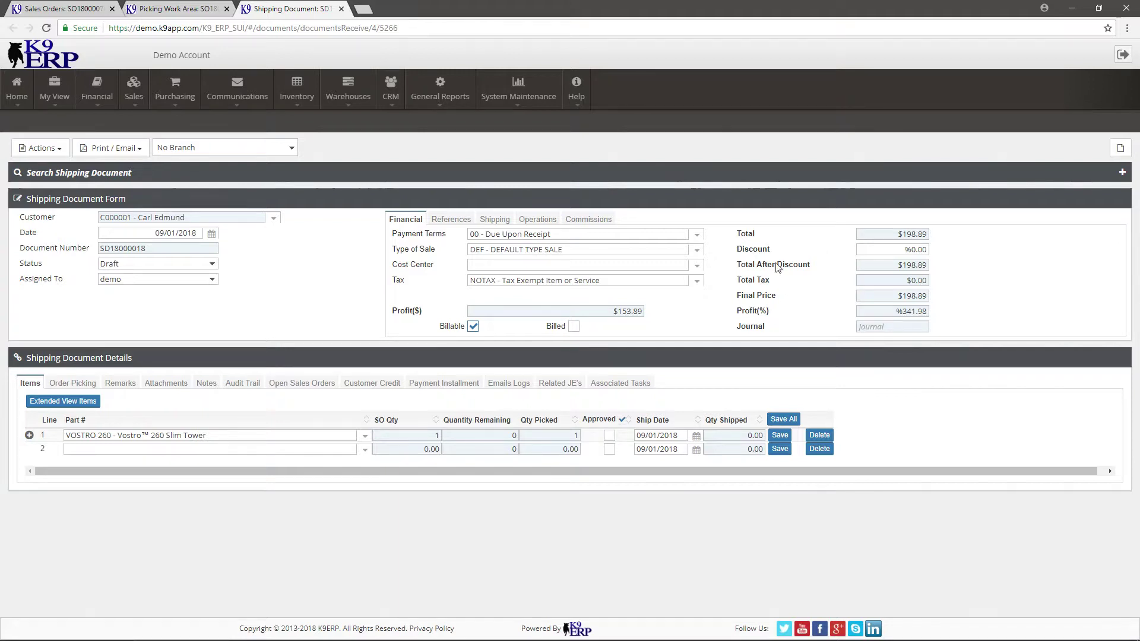
click(609, 437)
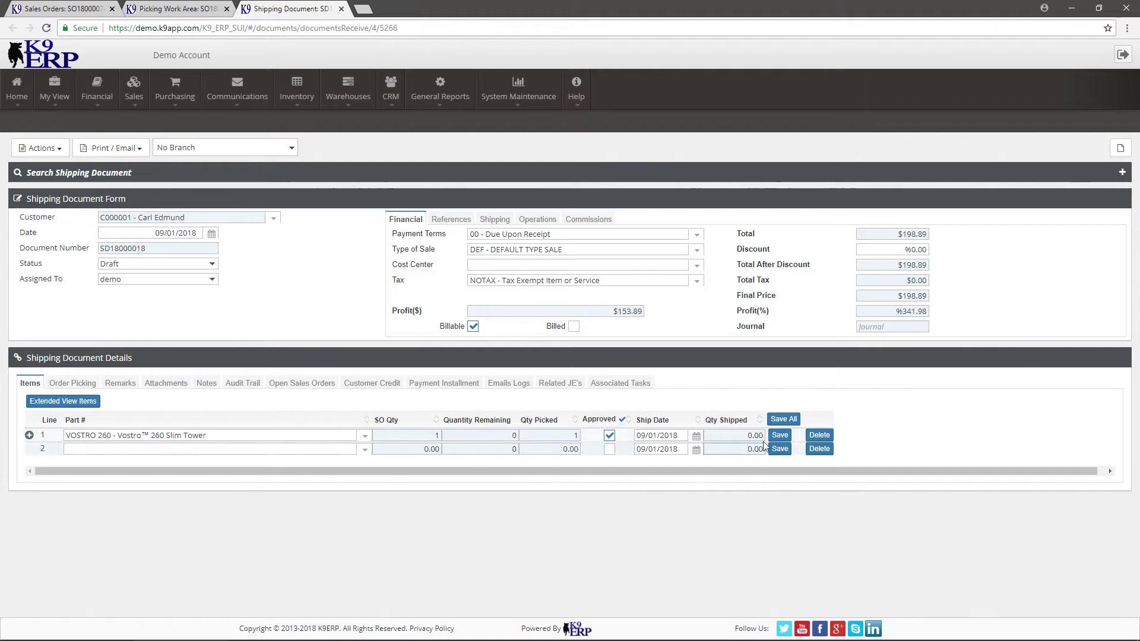
click(780, 435)
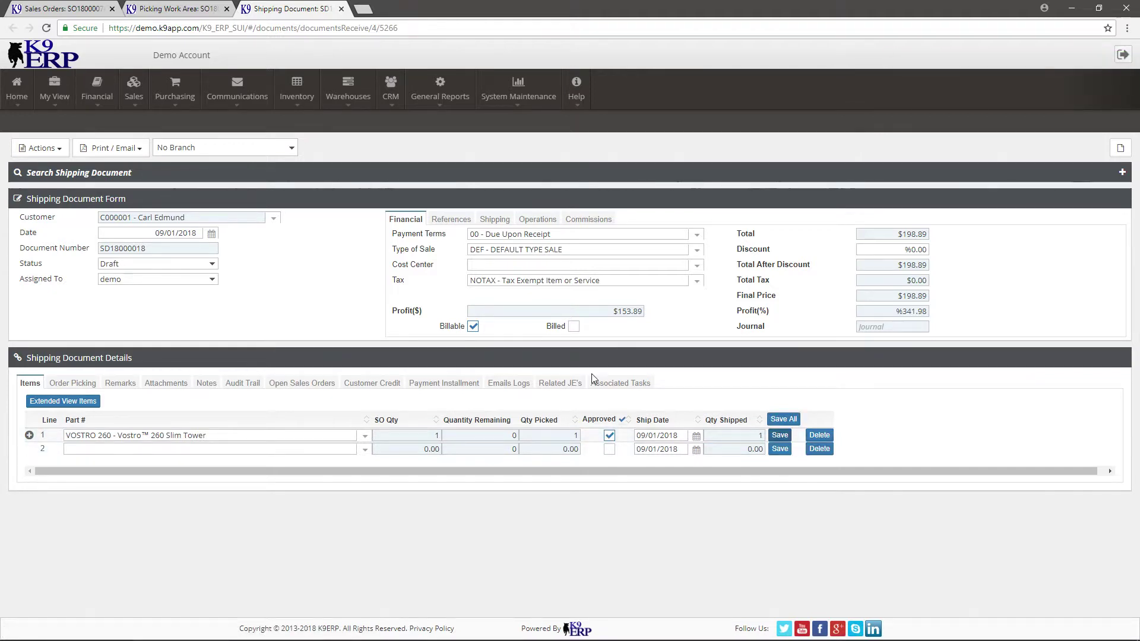
Step: Set the shipping document's status to Allow Invoice and open its linked journal entry
click(164, 268)
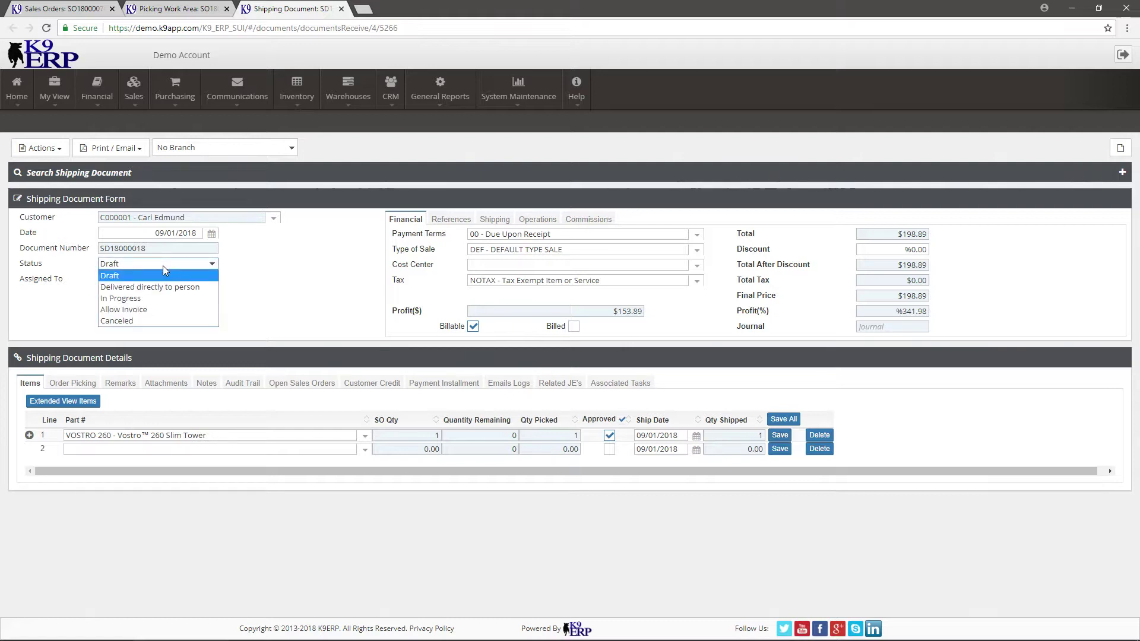
click(155, 310)
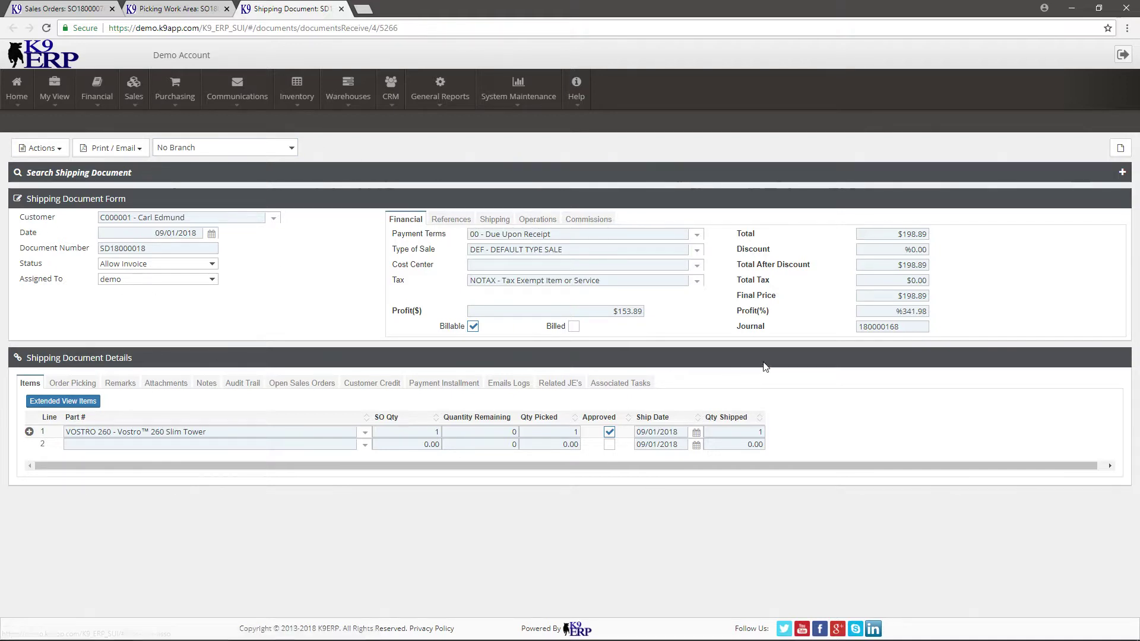
right_click(872, 331)
click(887, 336)
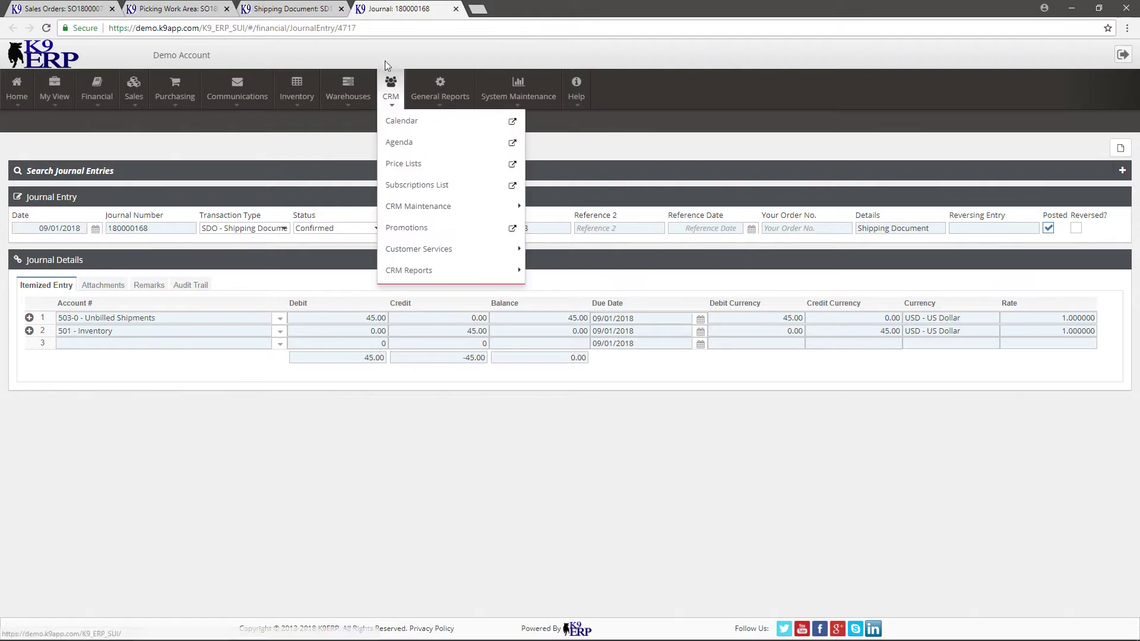
Step: Return to the shipping document and create a shipping invoice from it
click(297, 9)
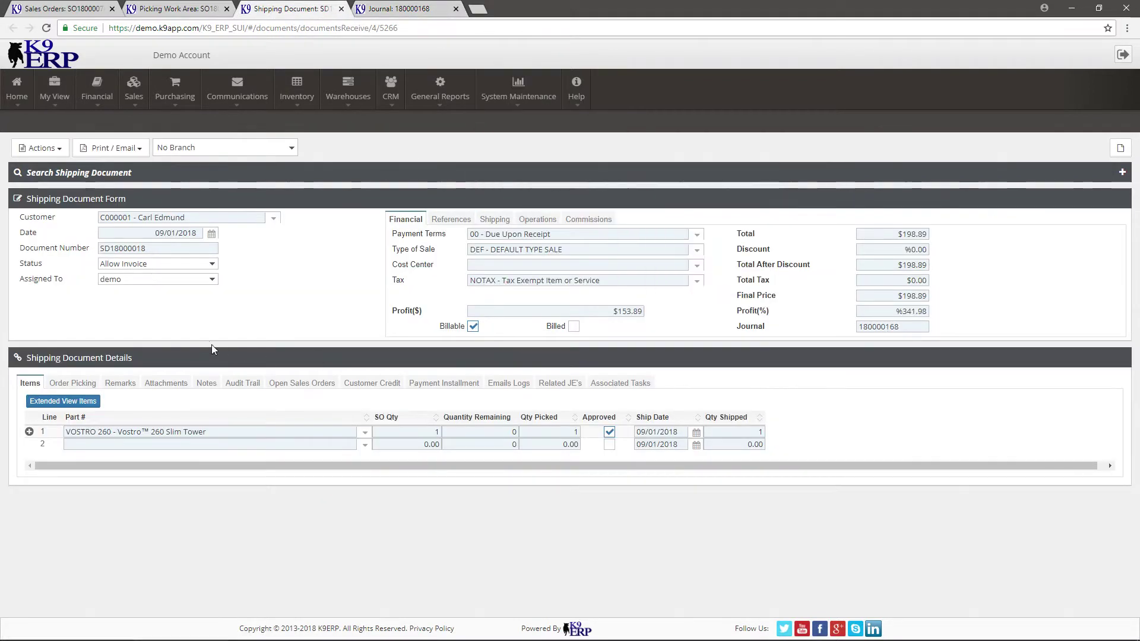
click(39, 146)
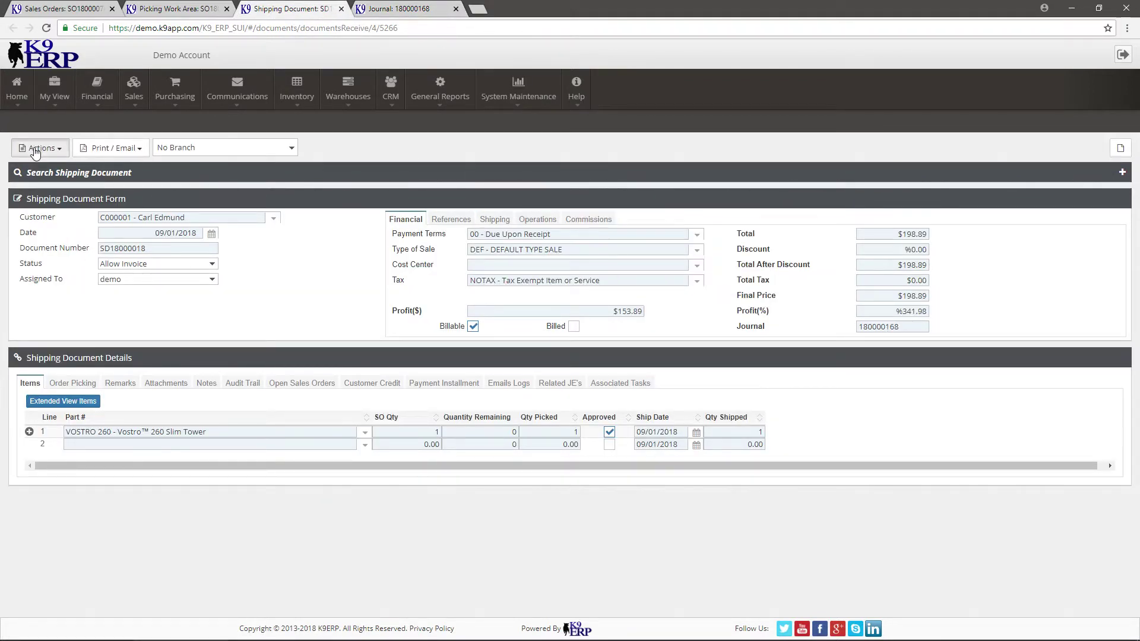
click(71, 176)
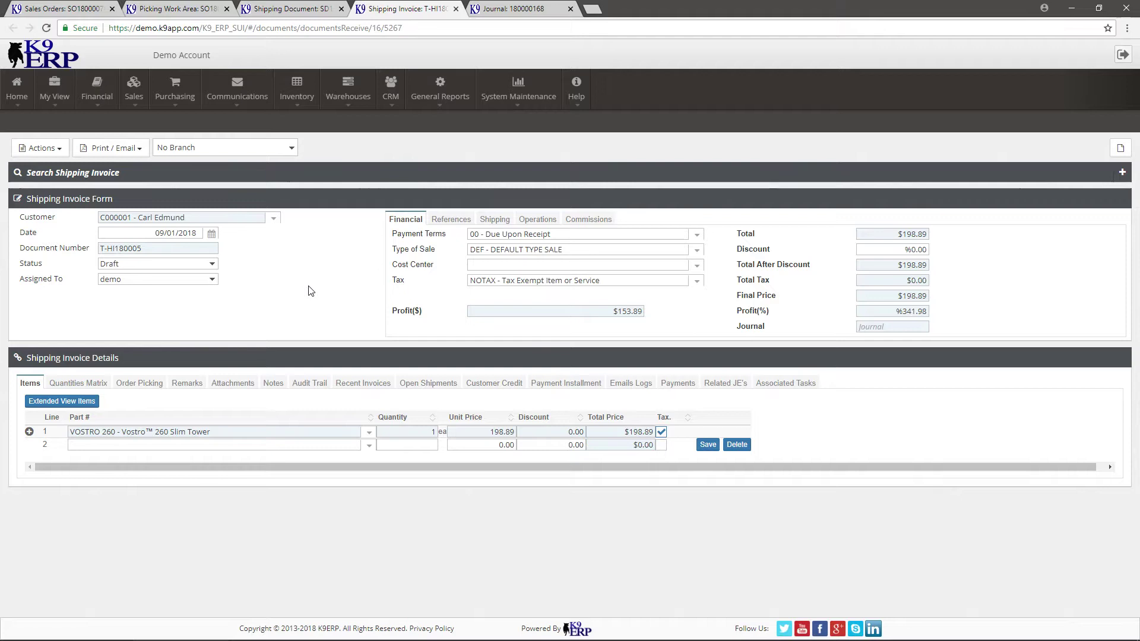
Step: Set the shipping invoice's status to Final and open its linked journal entry
click(161, 265)
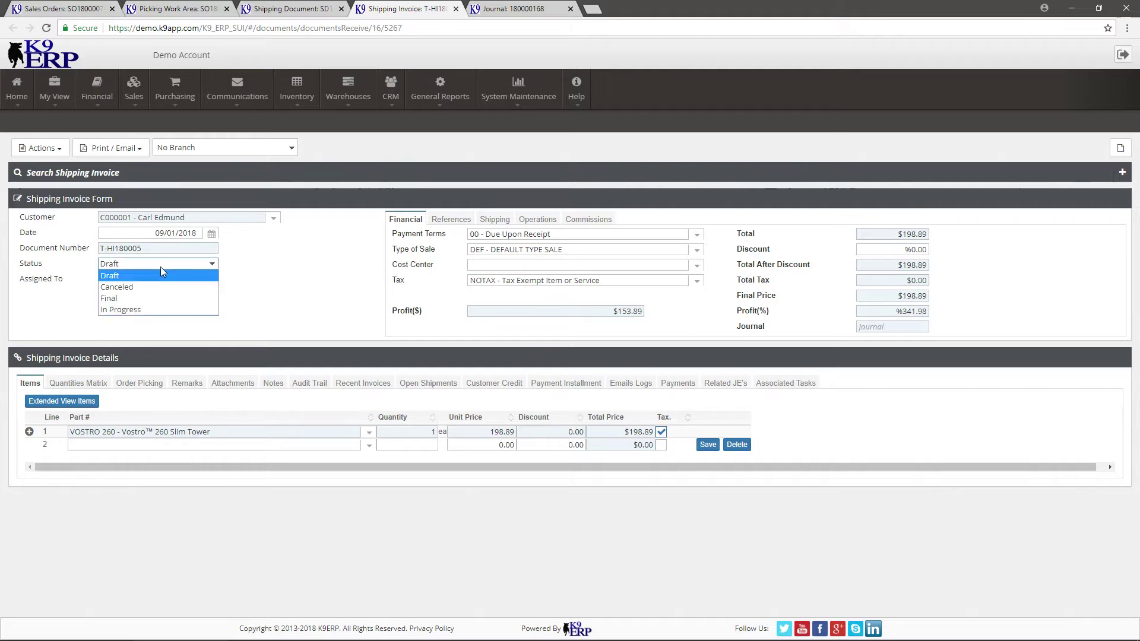
click(130, 300)
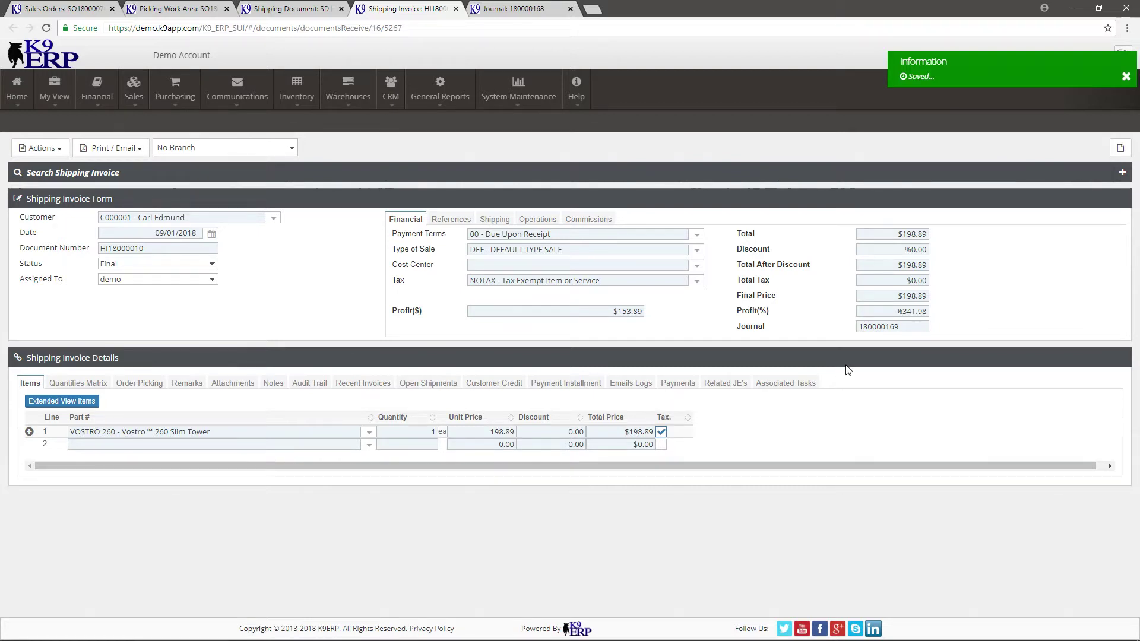
right_click(877, 329)
click(880, 339)
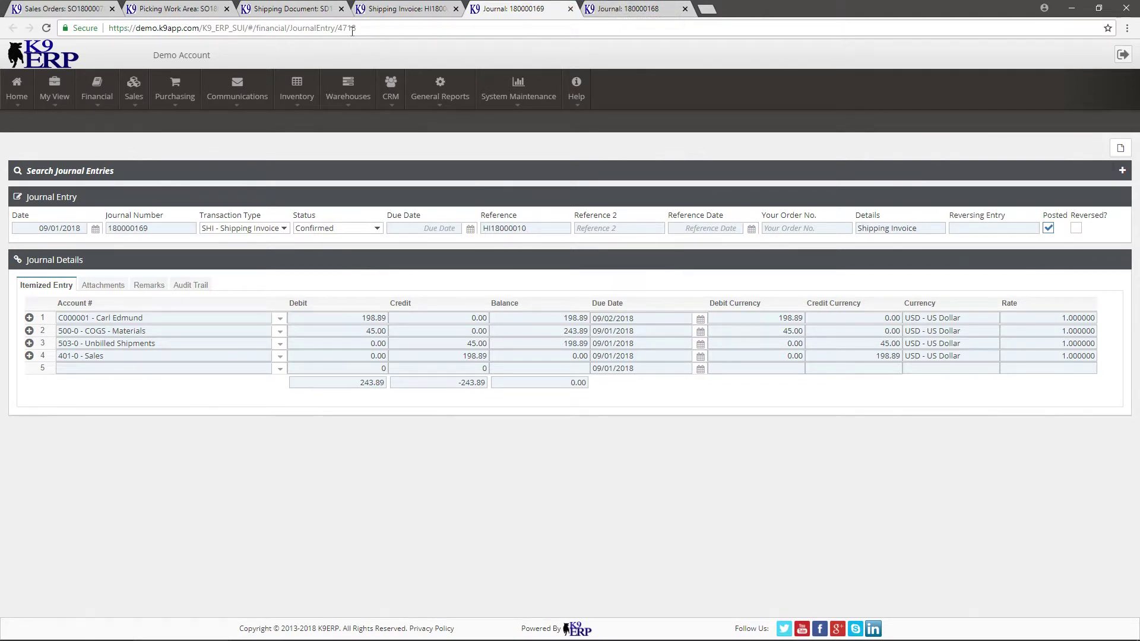
Step: Close the picking work area, shipping document, shipping invoice and both journal pages, keeping only the sales order open
click(228, 9)
click(227, 9)
click(227, 9)
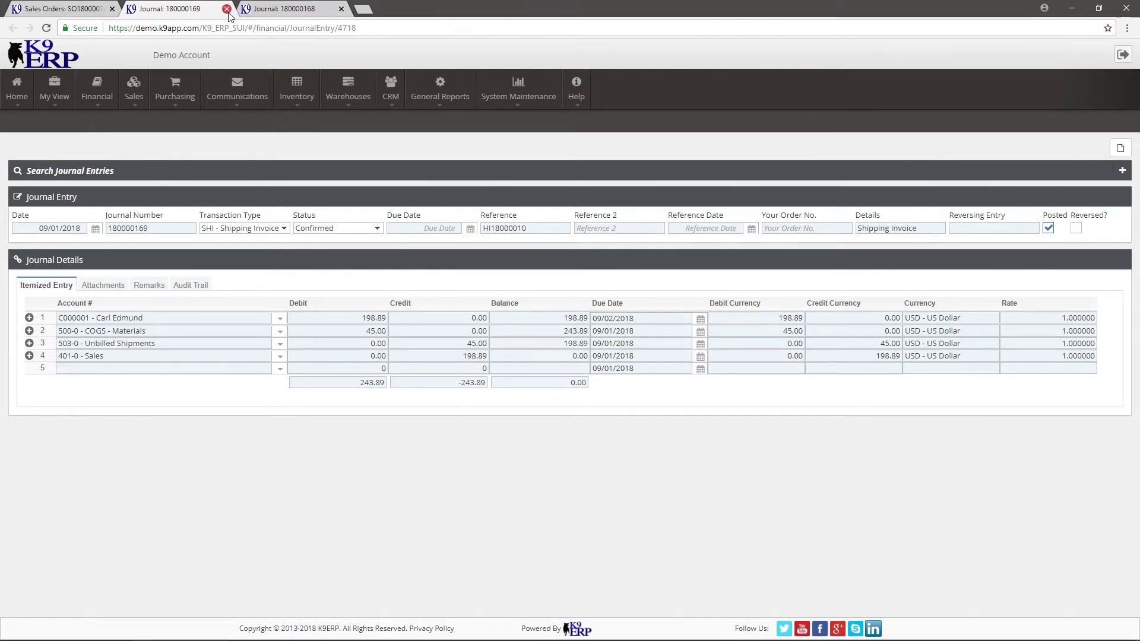
click(228, 9)
click(227, 9)
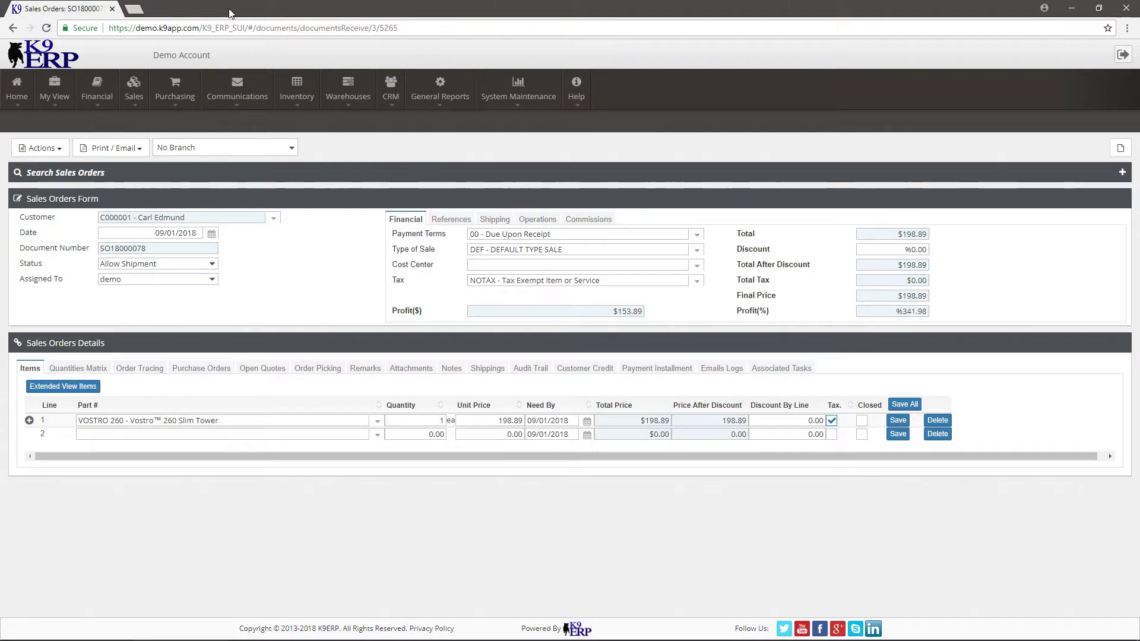
Step: Open a blank Over the Counter Invoice from Accounts Receivable and assign the customer to it
click(97, 91)
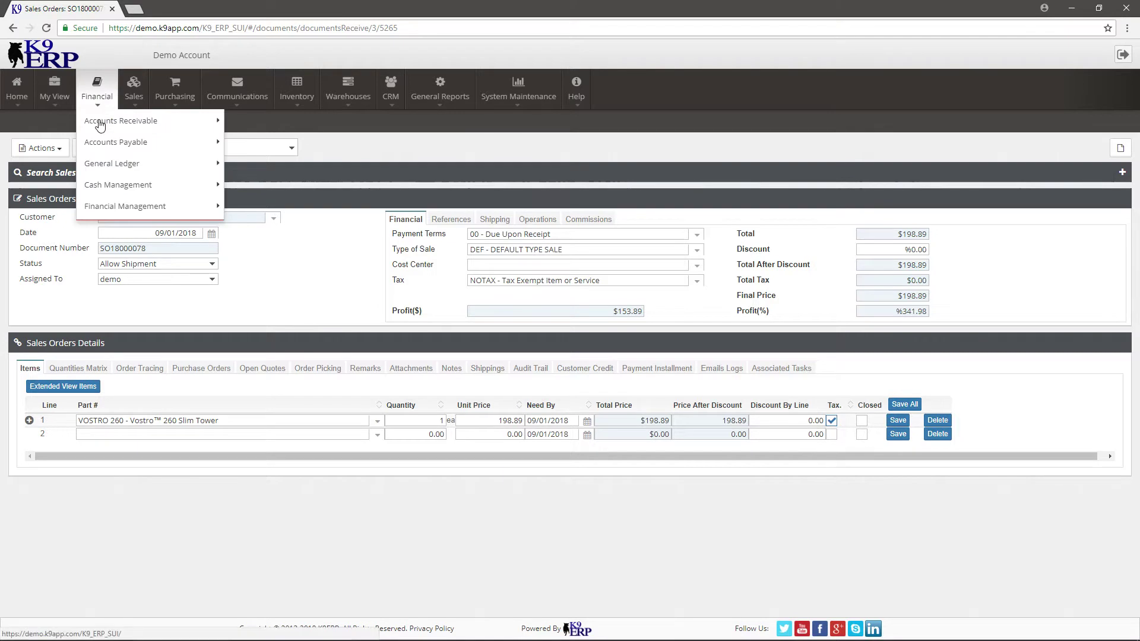
mouse_move(118, 122)
click(295, 168)
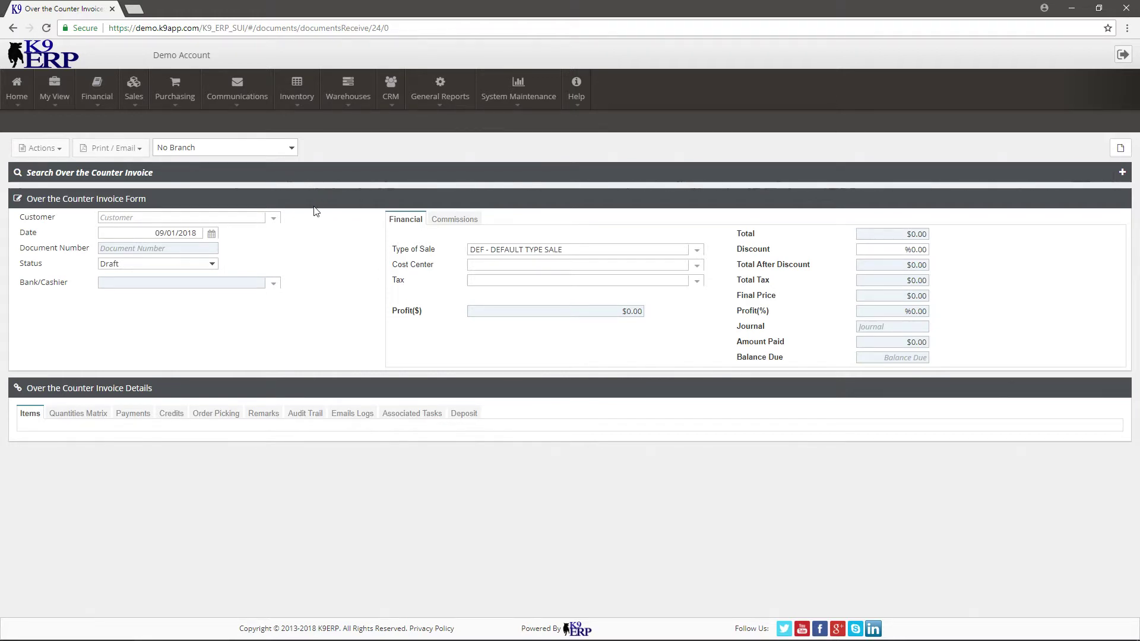
click(266, 230)
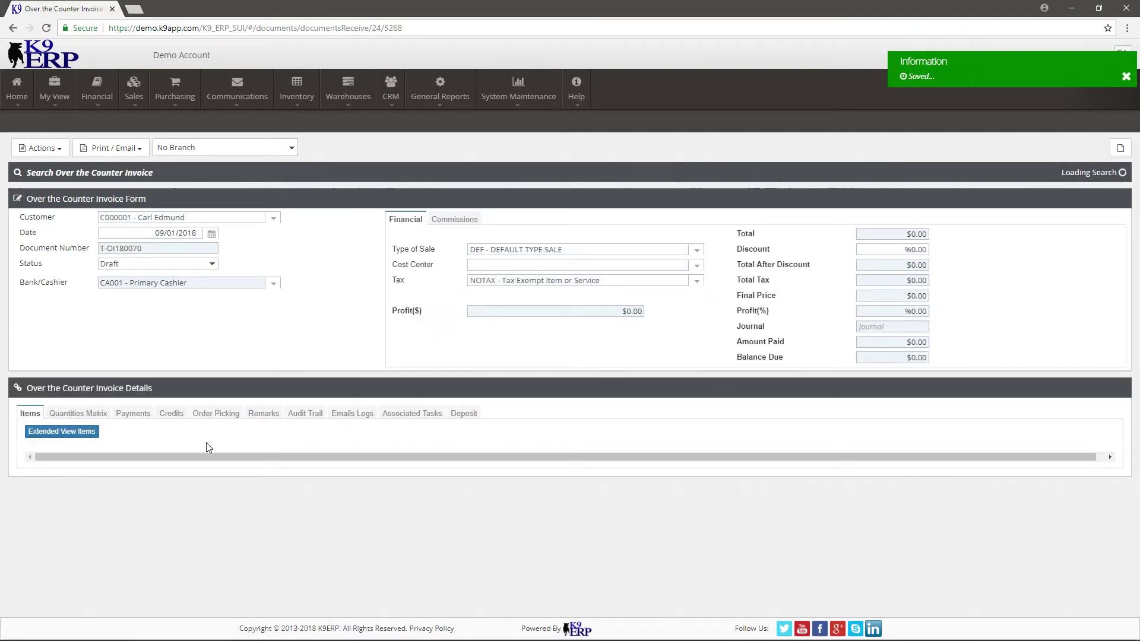
Step: Add the part MD-22-3830 - scalpel with quantity 1 and unit price 8 to the invoice's first line and save the line
click(363, 464)
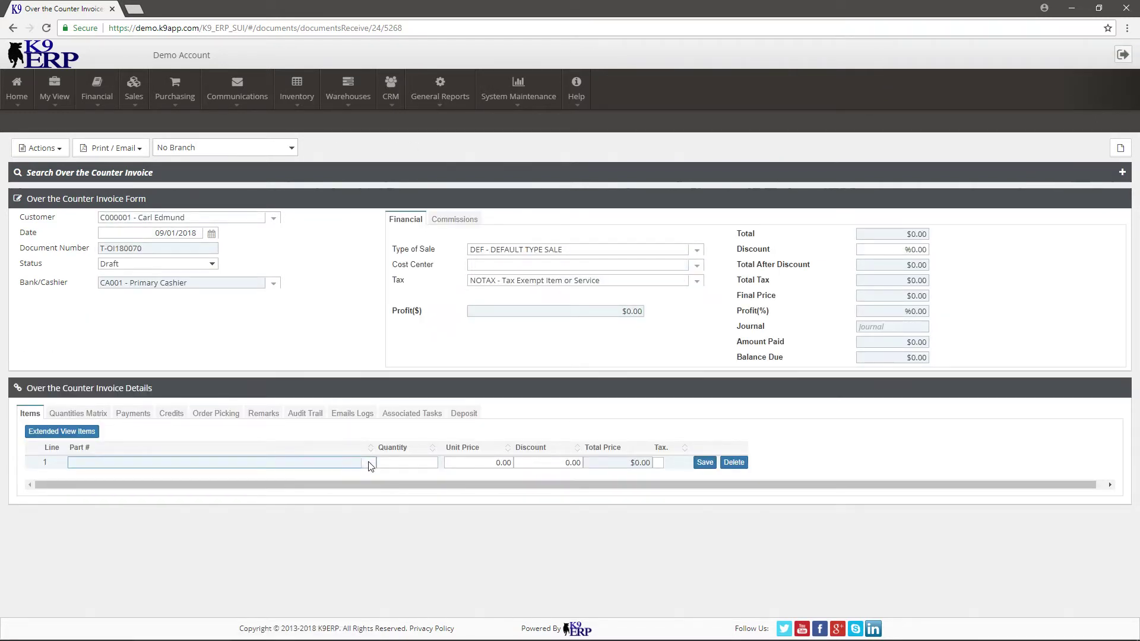
click(293, 543)
click(430, 462)
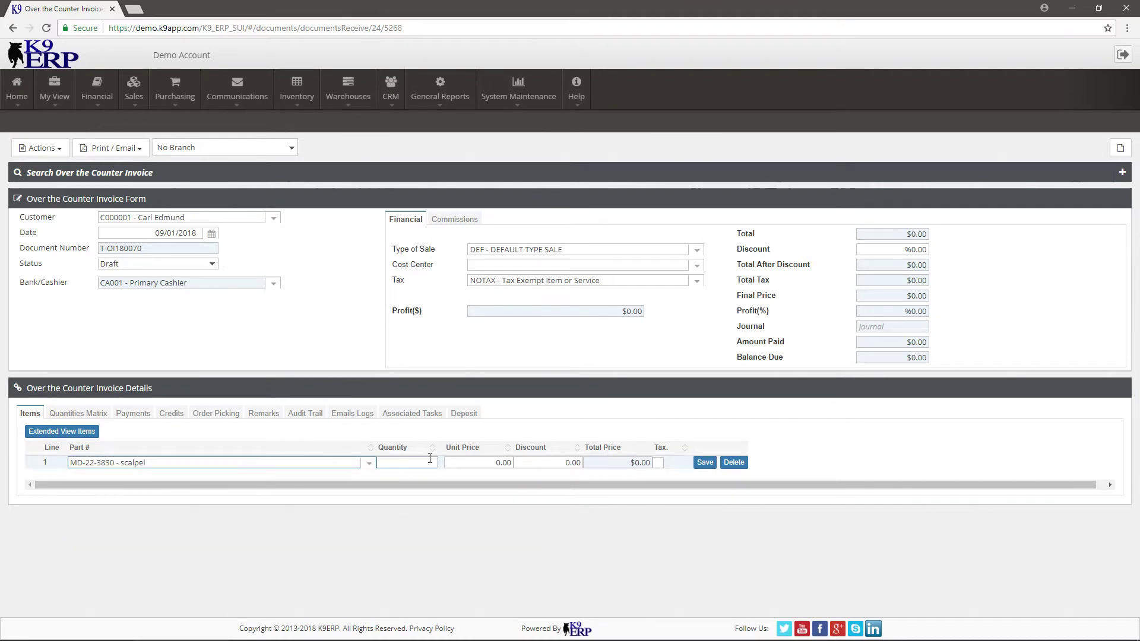
key(Tab)
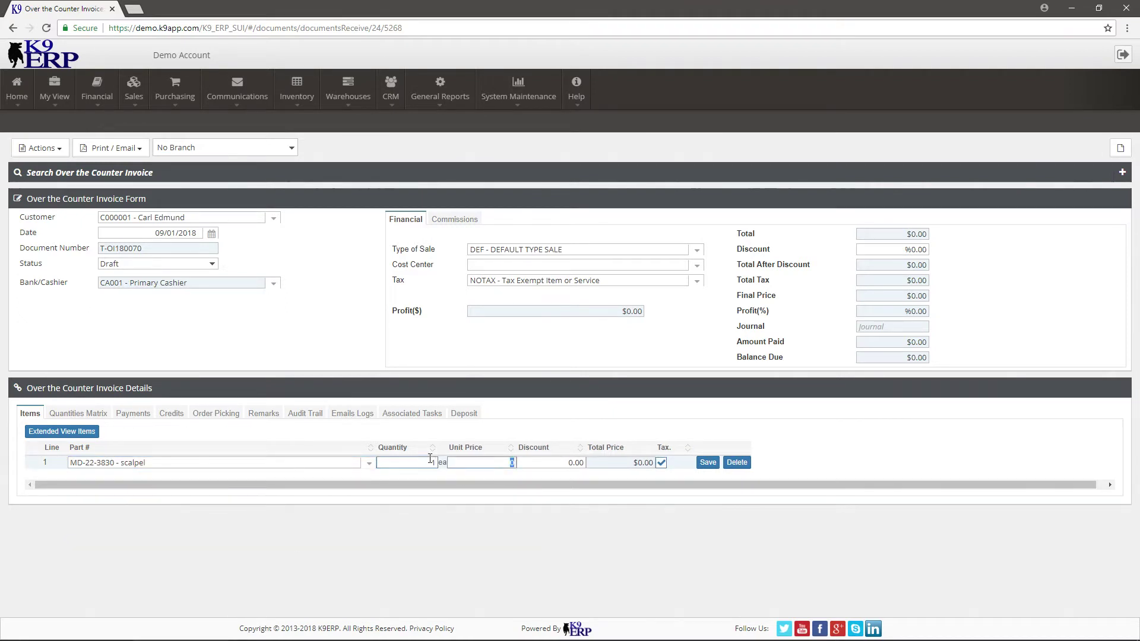
text(8)
click(708, 463)
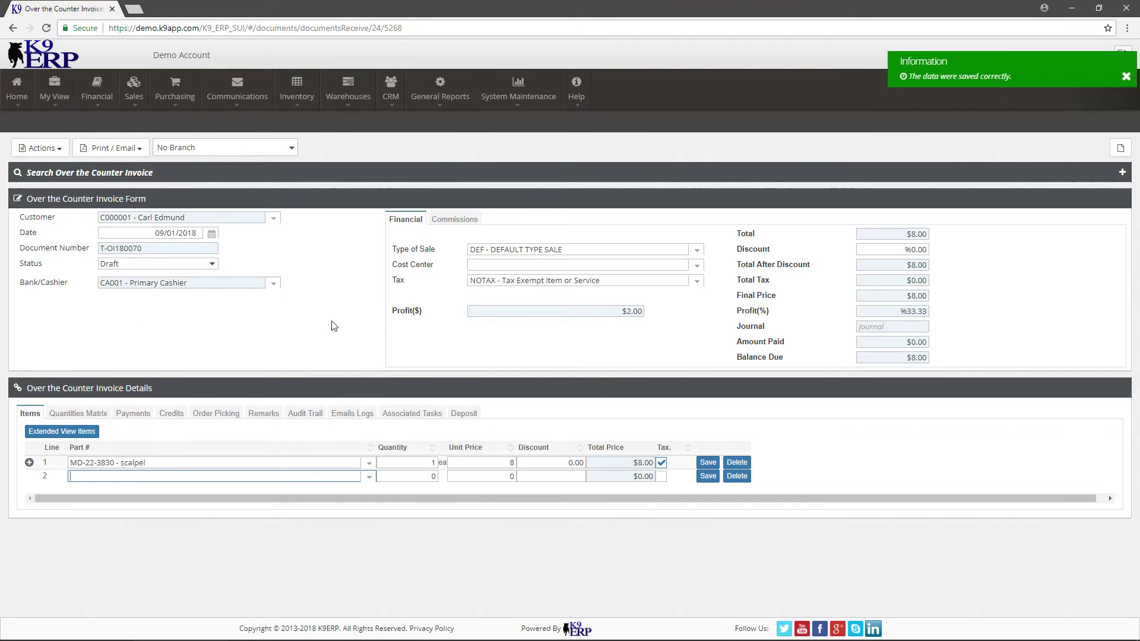
Step: Highlight the Bank/Cashier field and try to set the over the counter invoice's status to Posted
drag(20, 284, 194, 283)
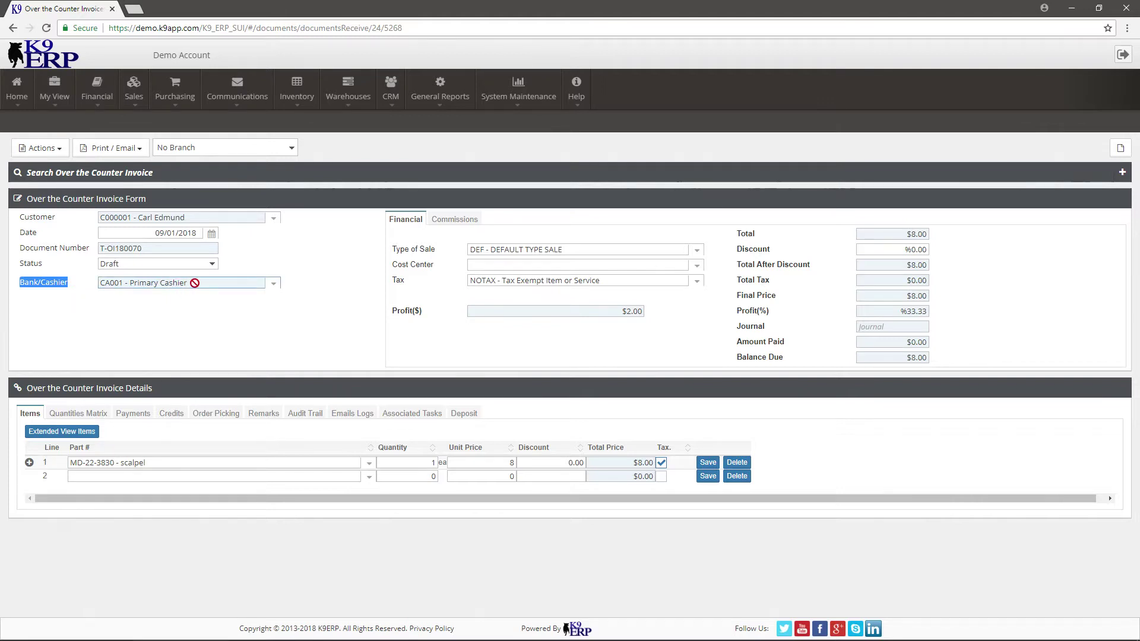
drag(194, 283, 309, 289)
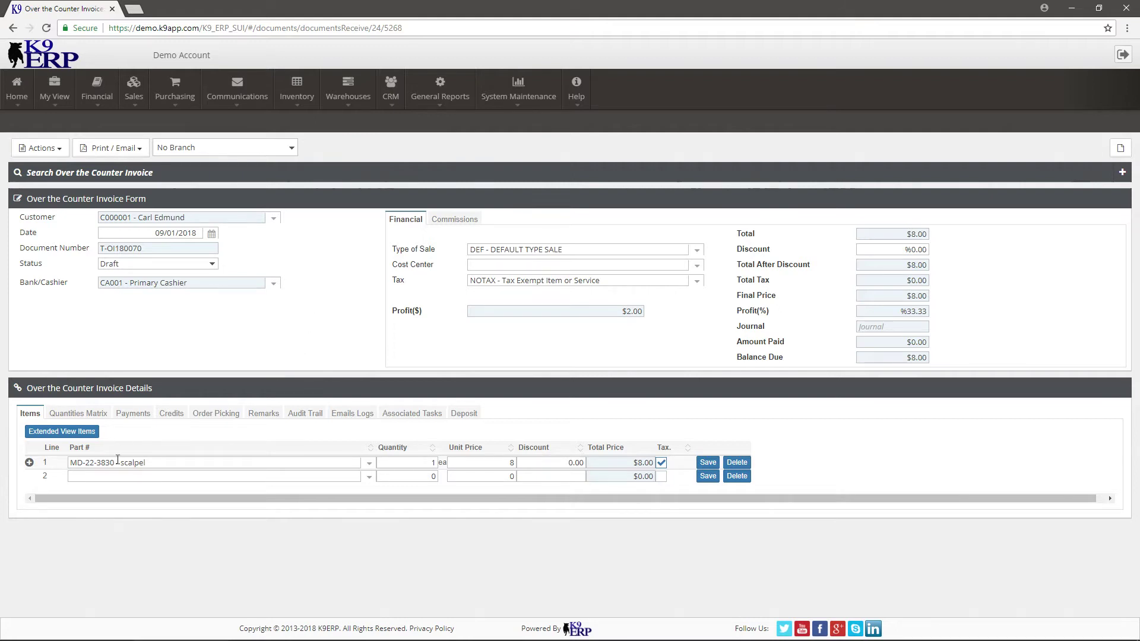
click(145, 264)
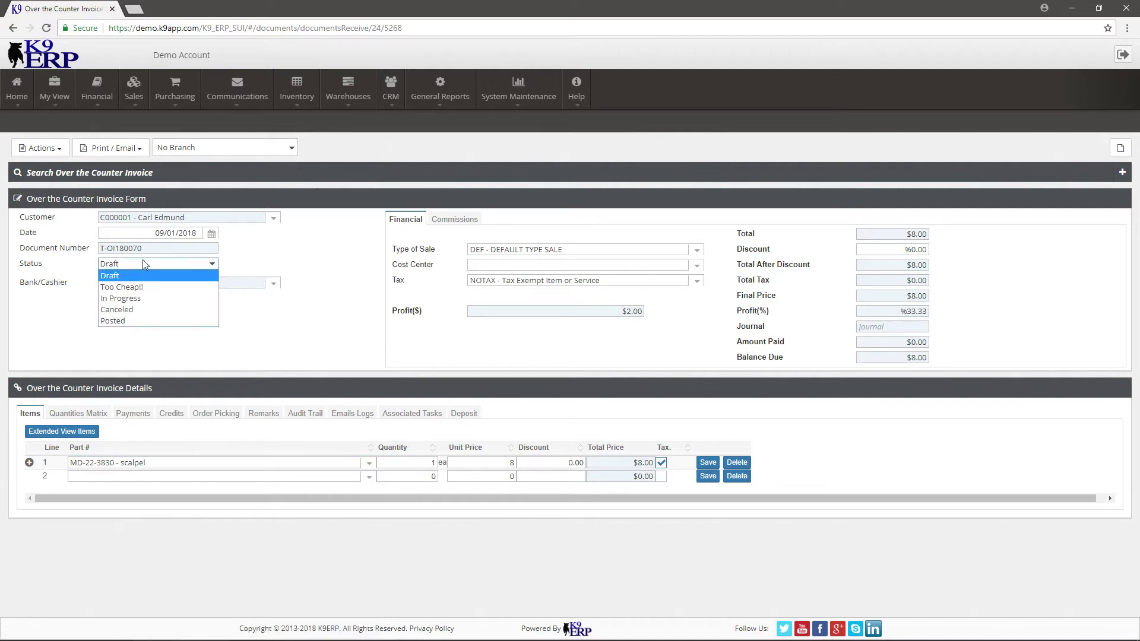
click(135, 321)
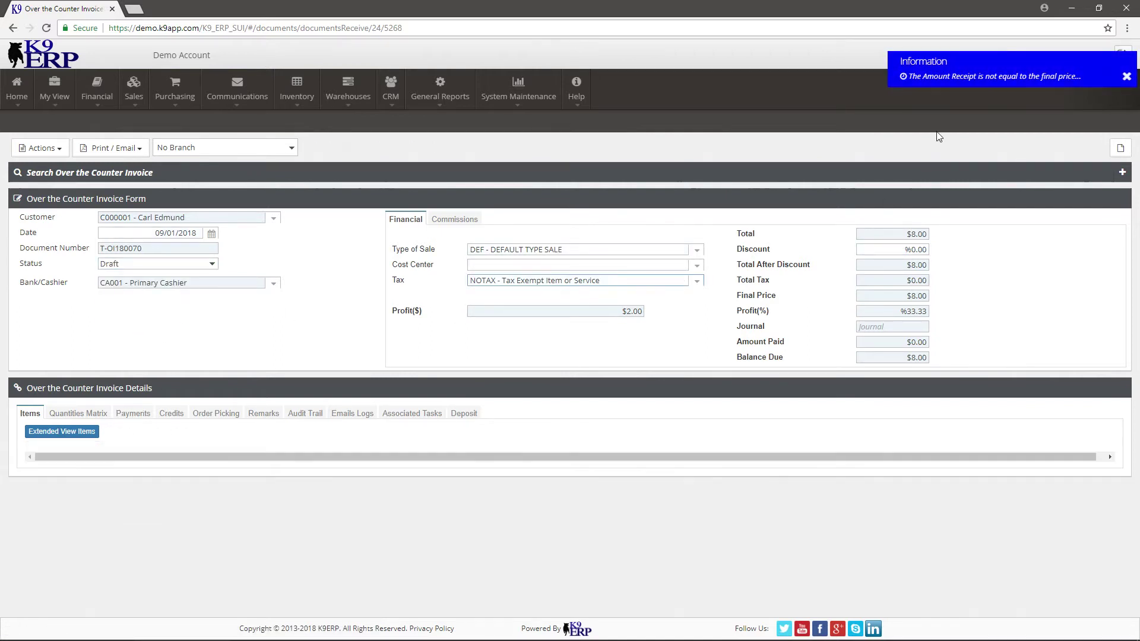
click(1126, 78)
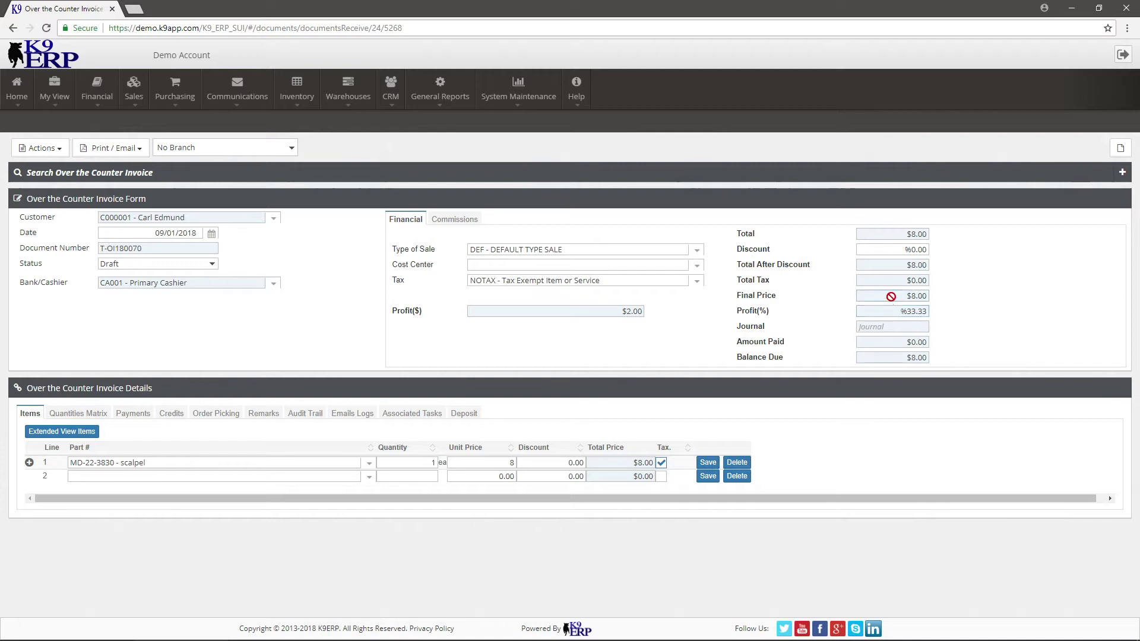
Step: Record a Cash payment of 8 on the over the counter invoice, save it and check the balance due
drag(891, 296, 931, 298)
drag(899, 360, 946, 385)
click(133, 415)
click(89, 446)
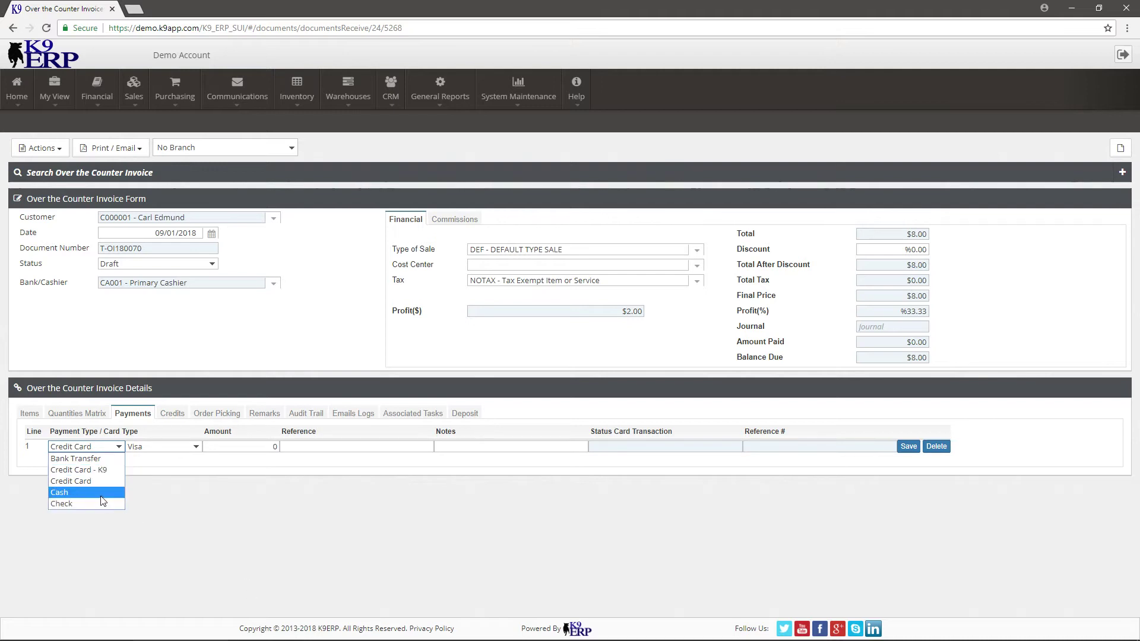
click(65, 492)
click(258, 445)
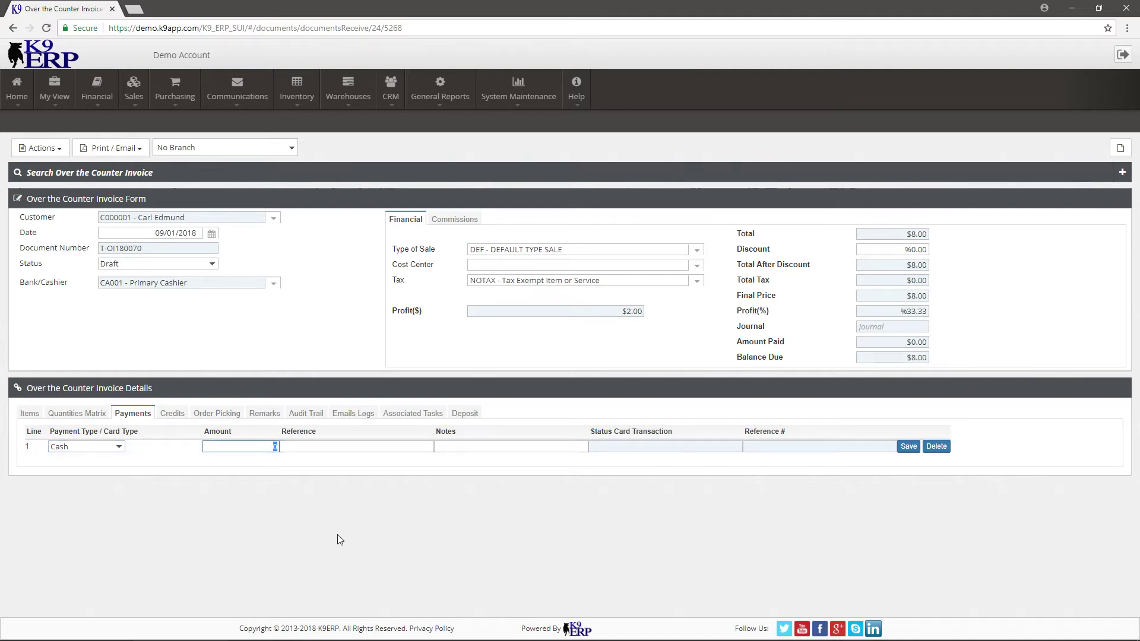
text(8)
click(909, 445)
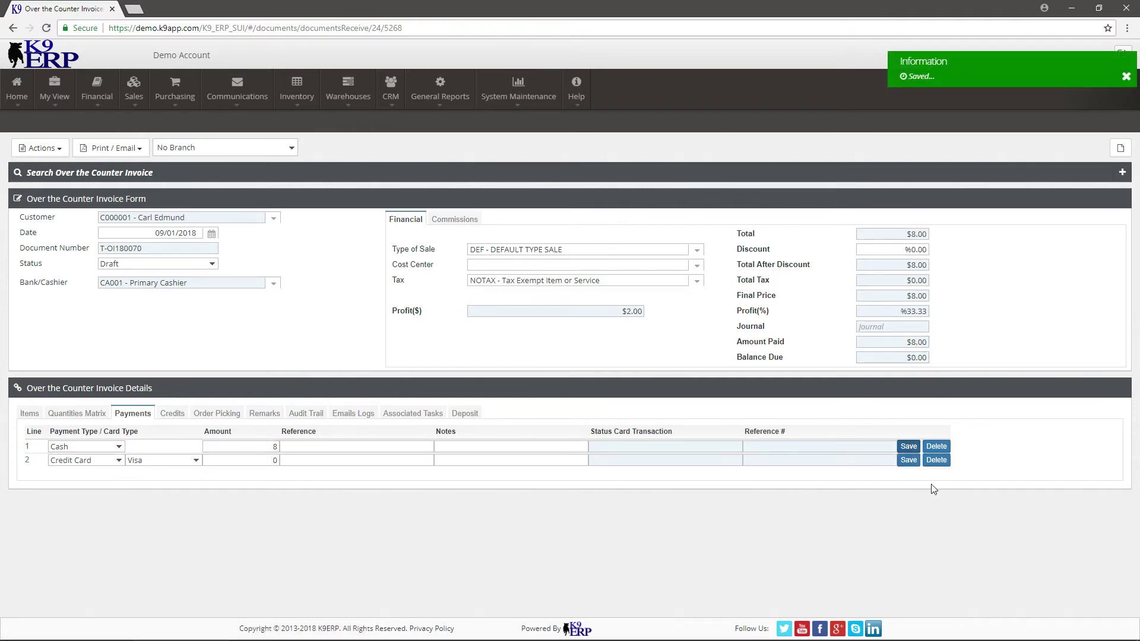
drag(908, 358, 940, 358)
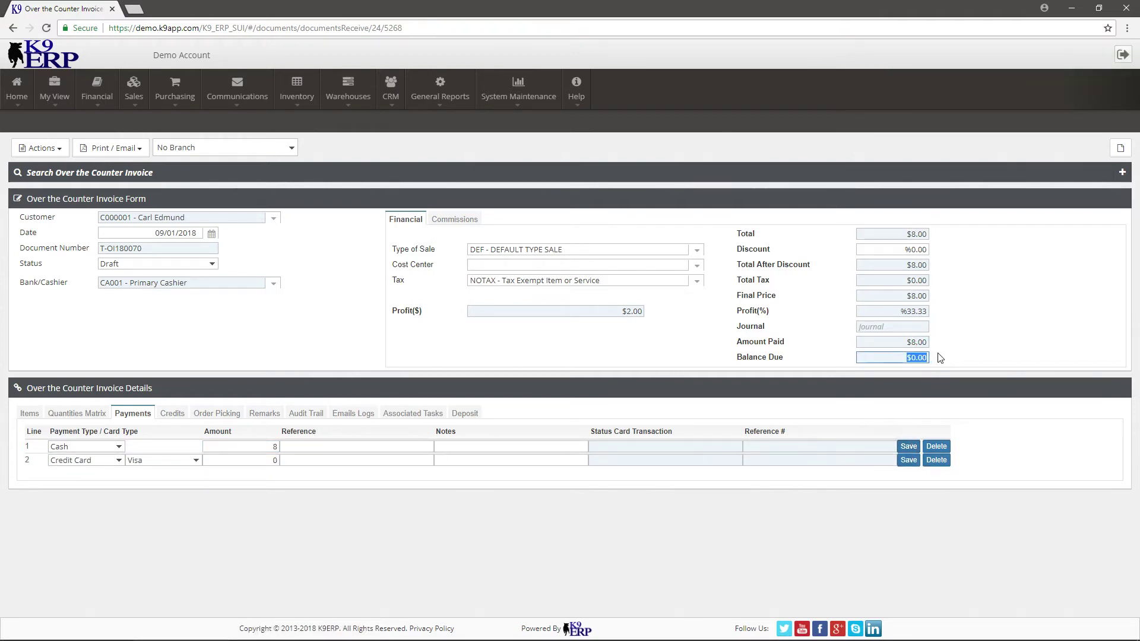
click(940, 358)
click(903, 446)
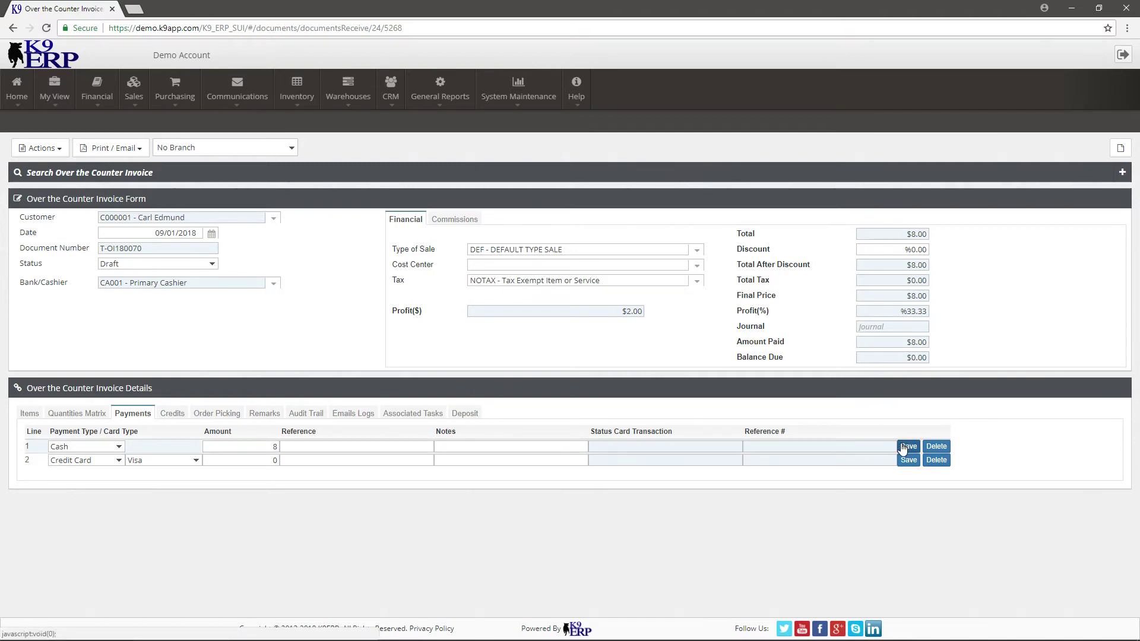
Step: Set the over the counter invoice's status to Posted and open its linked journal entry
click(148, 262)
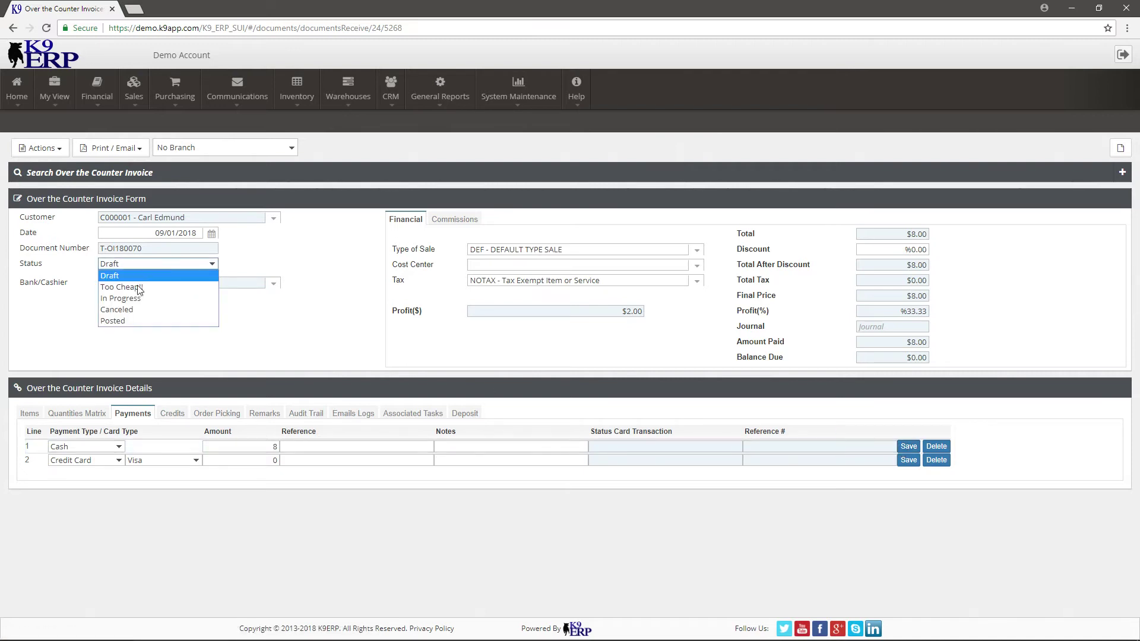
click(133, 319)
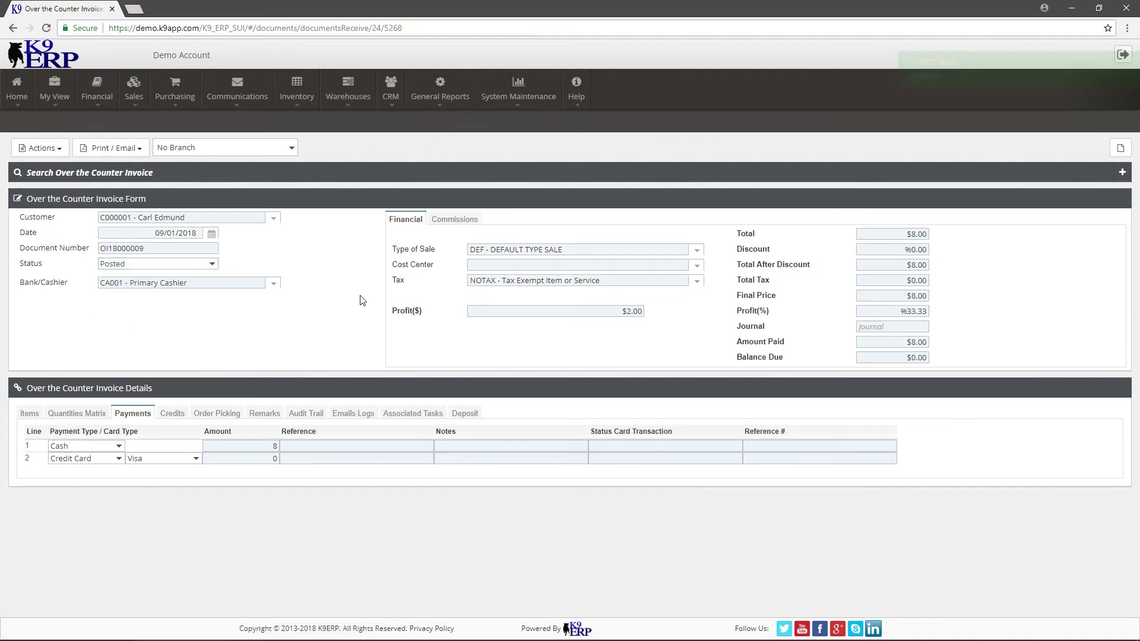
right_click(883, 328)
click(909, 336)
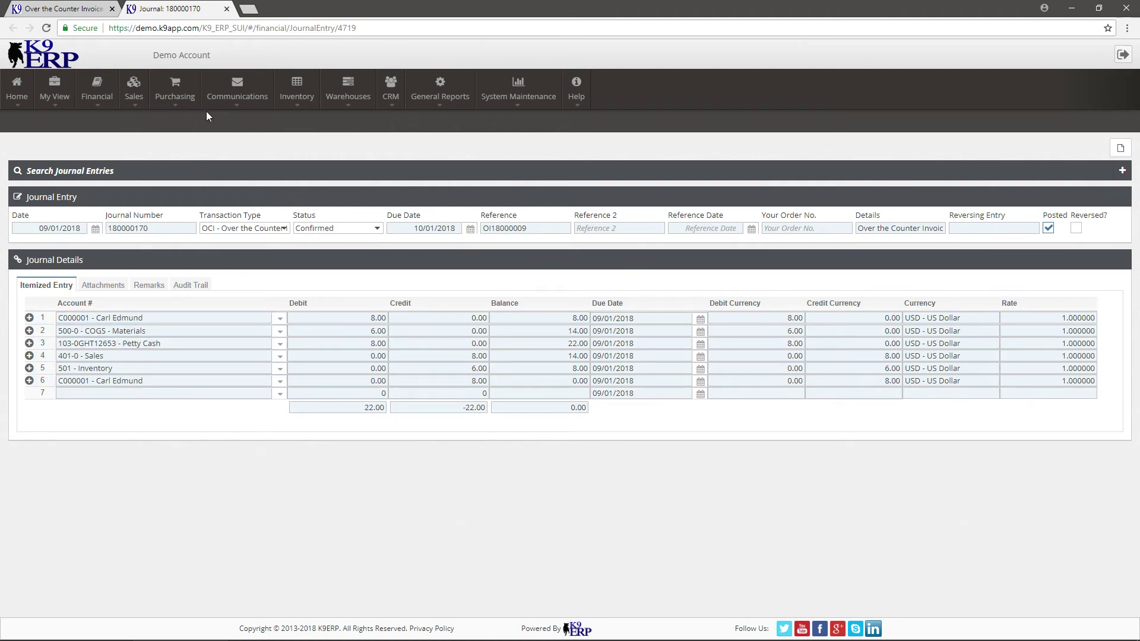
Step: Close the journal entry and create a new customer pro forma invoice for the same customer as the over the counter invoice
click(226, 9)
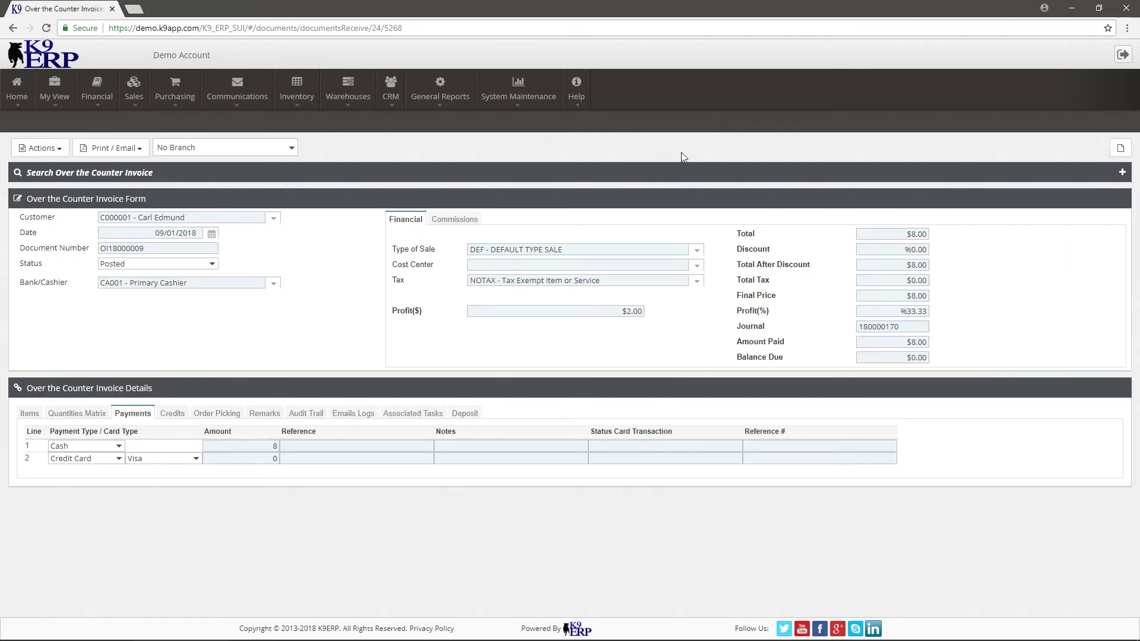
mouse_move(101, 98)
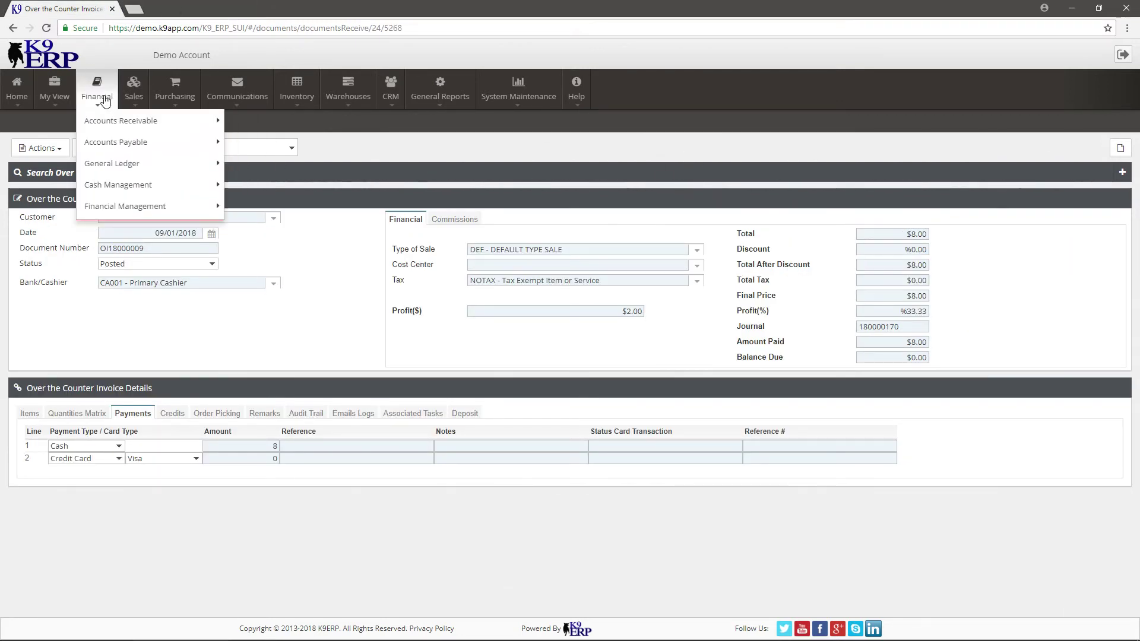
mouse_move(158, 121)
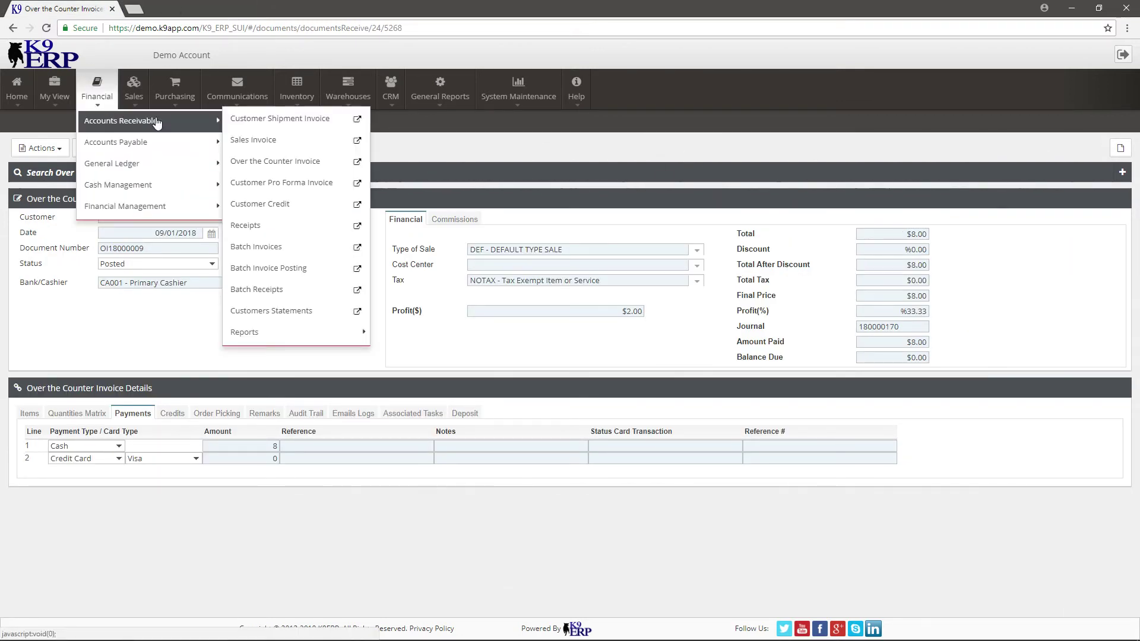
click(306, 189)
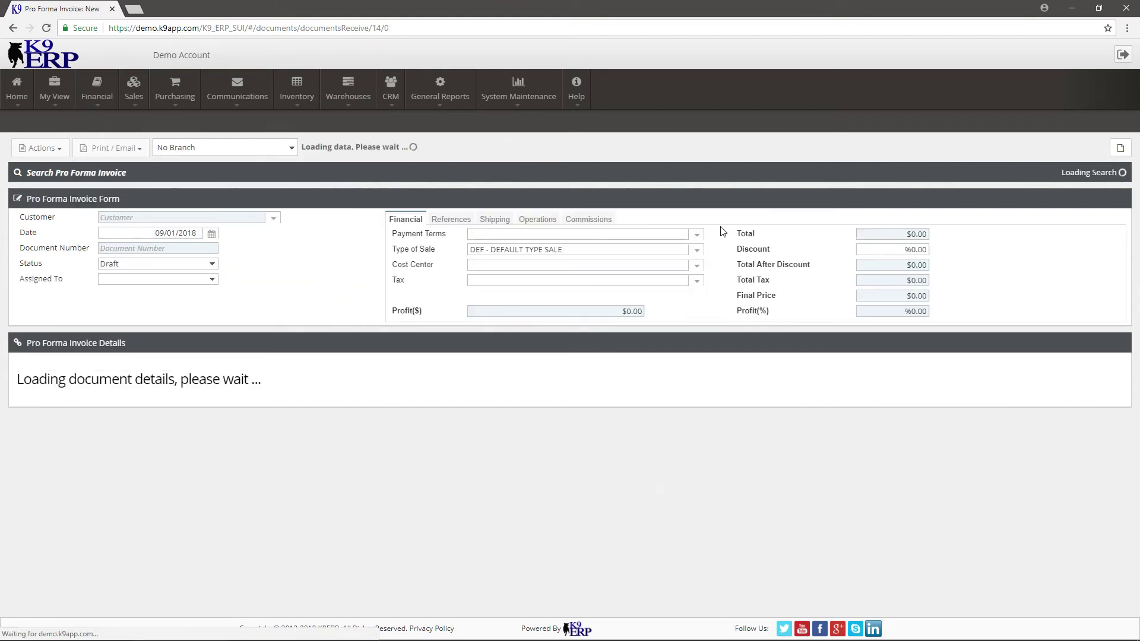
click(275, 222)
click(148, 230)
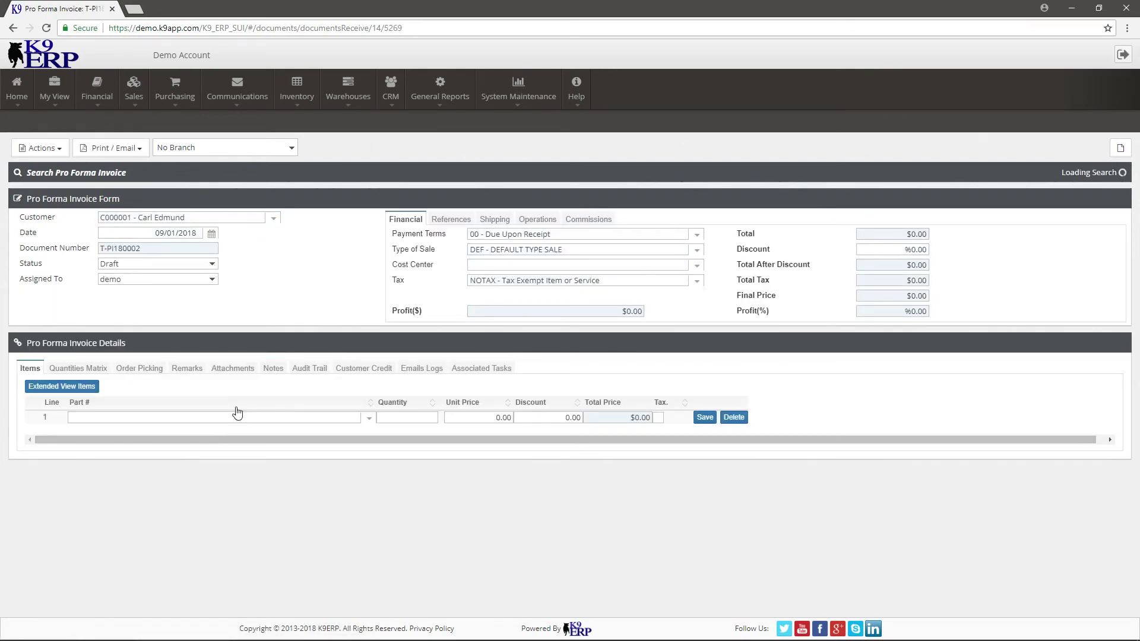
Step: Add the part MD-22-3830 - scalpel with quantity 1 and unit price 80 to the pro forma invoice and set its status to Posted
click(370, 417)
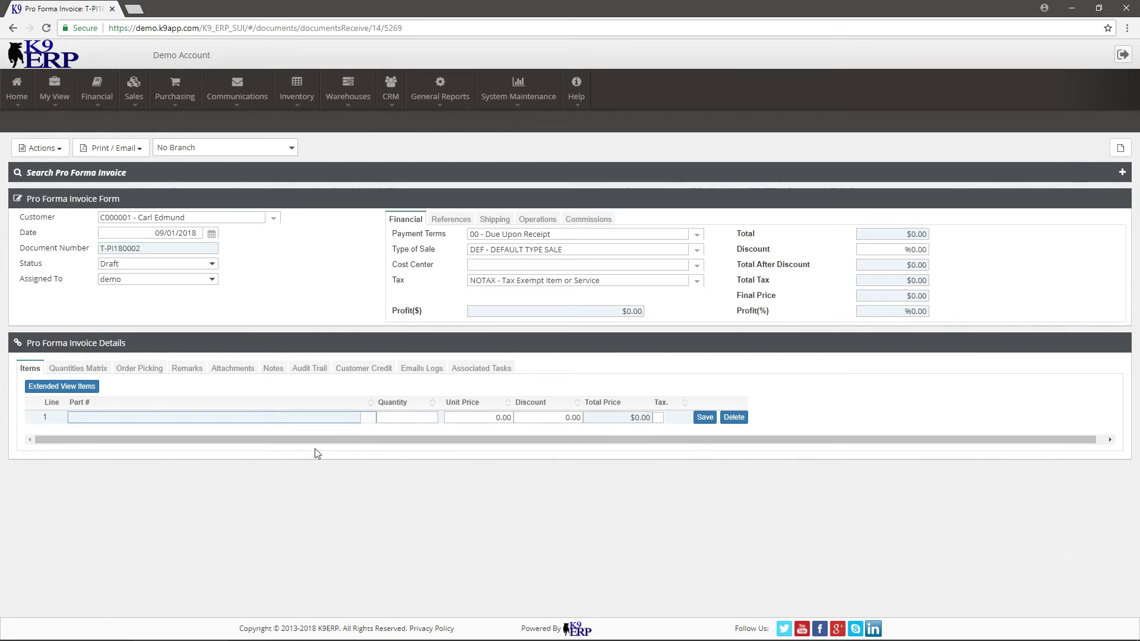
click(255, 500)
click(432, 418)
text(1)
key(Tab)
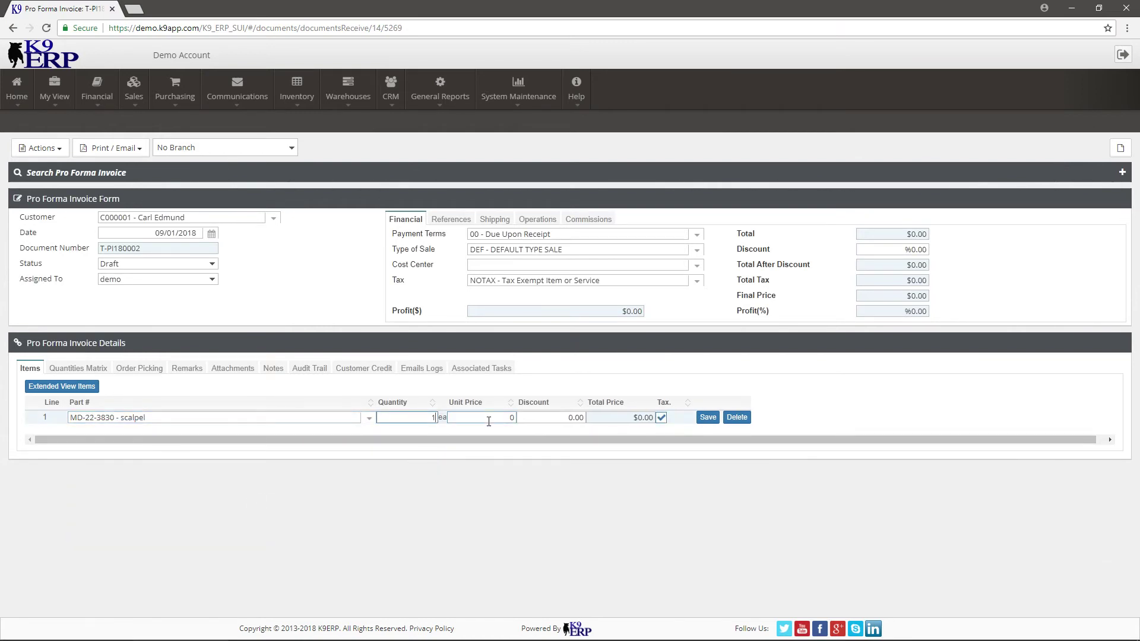
text(80)
click(707, 417)
click(115, 267)
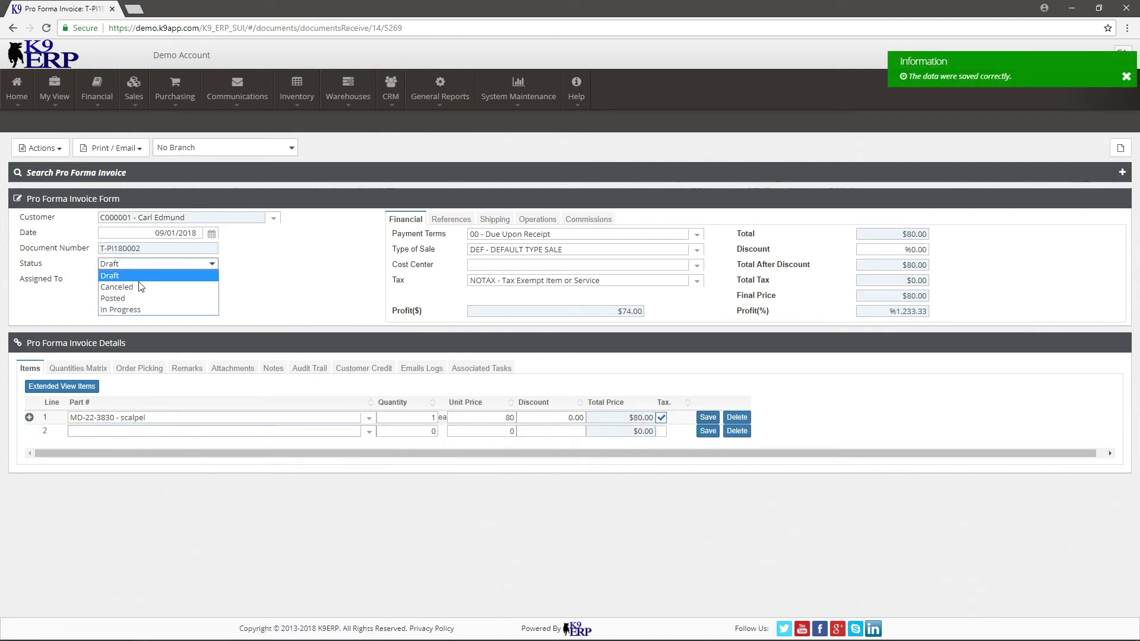
click(141, 297)
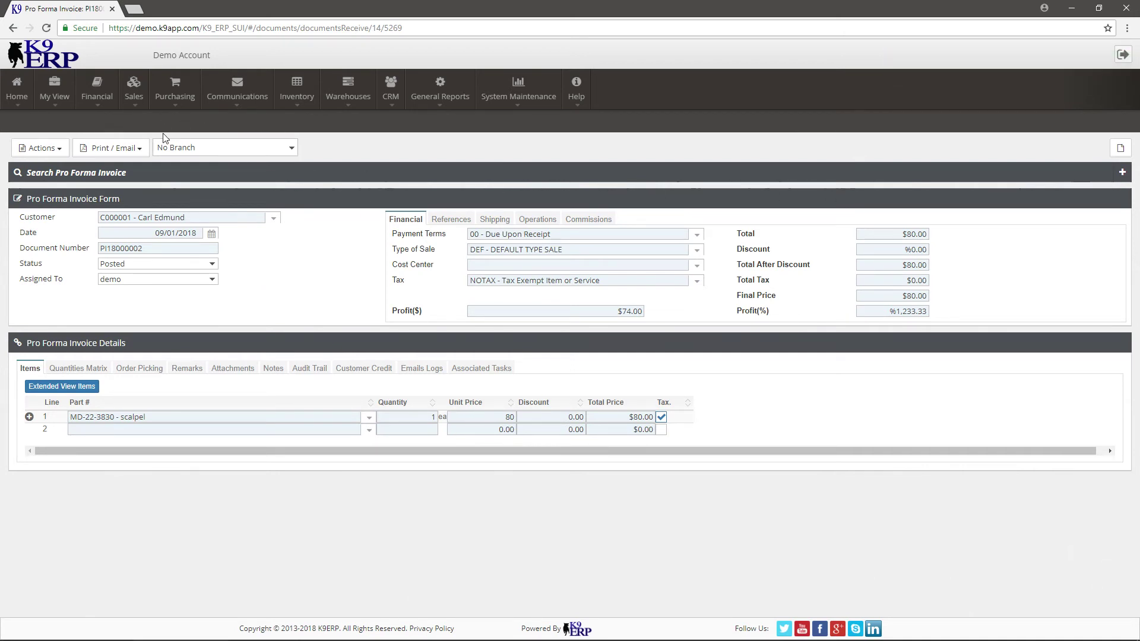
Step: Open the existing draft sales invoice T-SI180057 and set its status to Posted
click(103, 112)
mouse_move(113, 121)
click(261, 140)
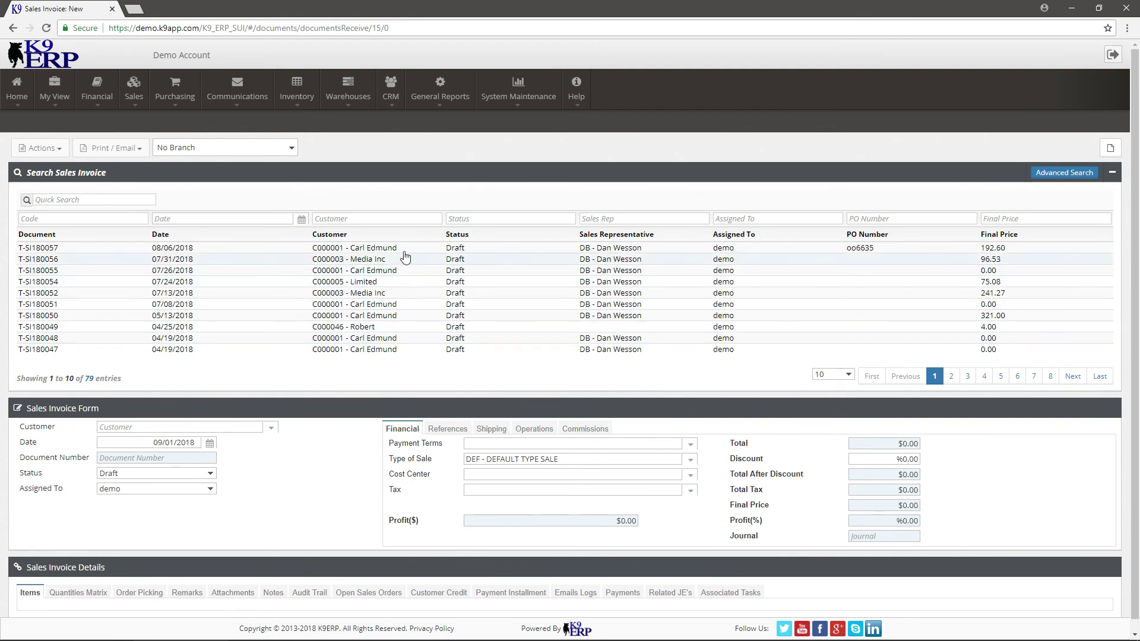
click(406, 259)
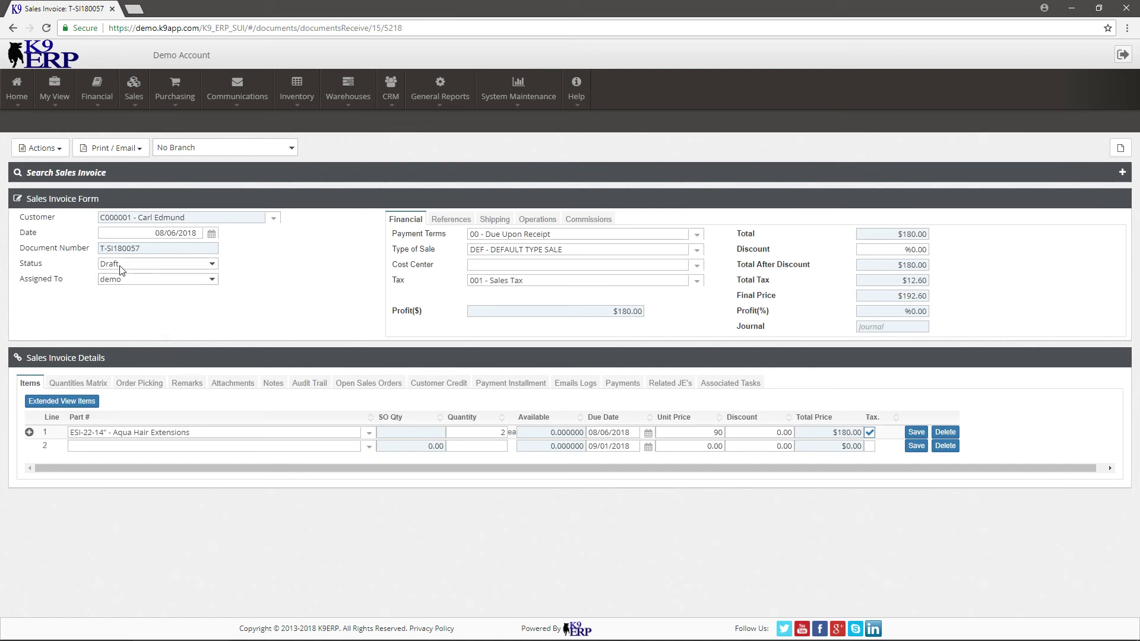
click(173, 263)
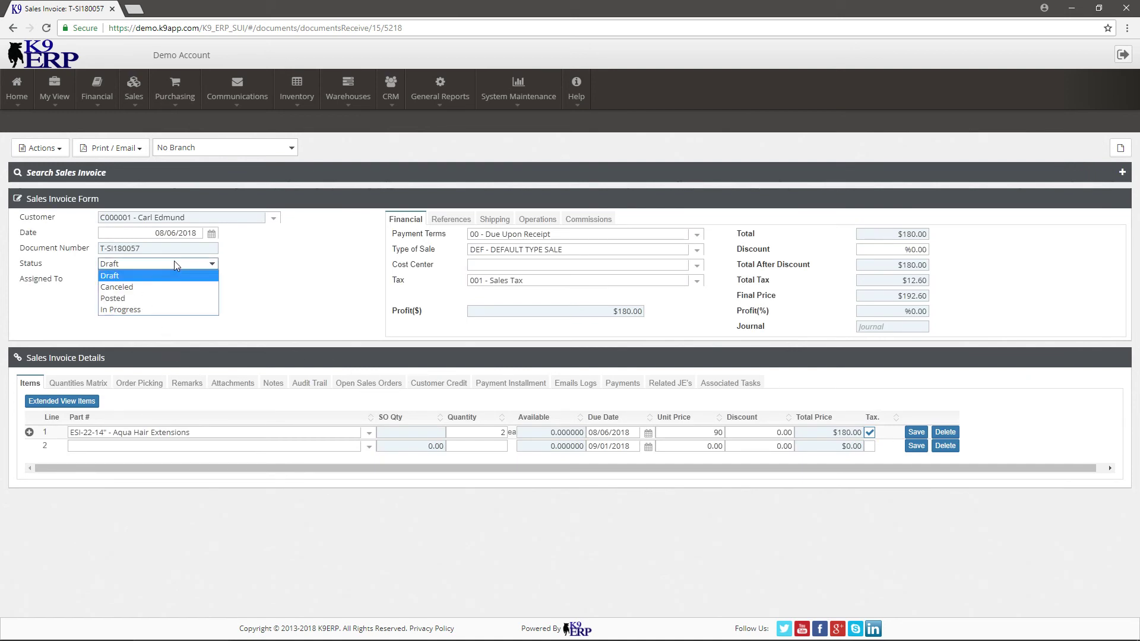
click(142, 298)
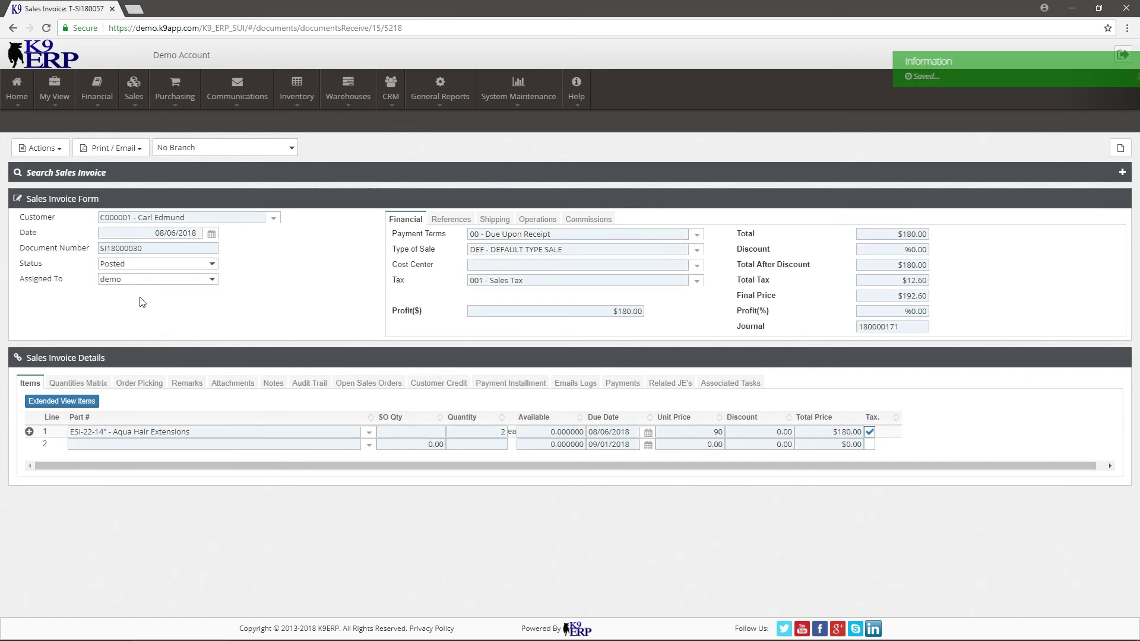